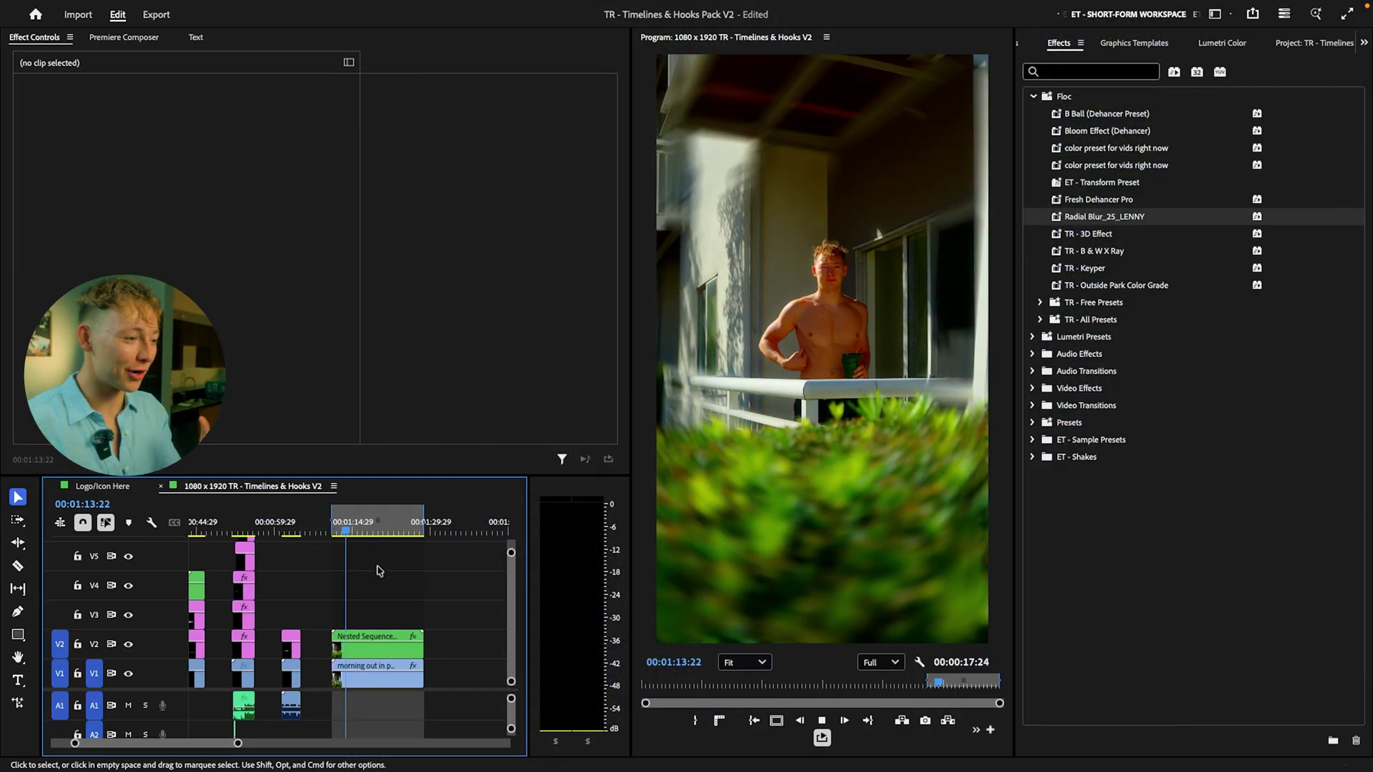
Step: Stop playback and briefly hide, then restore, the blurred V2 layer to compare the preview
key(space)
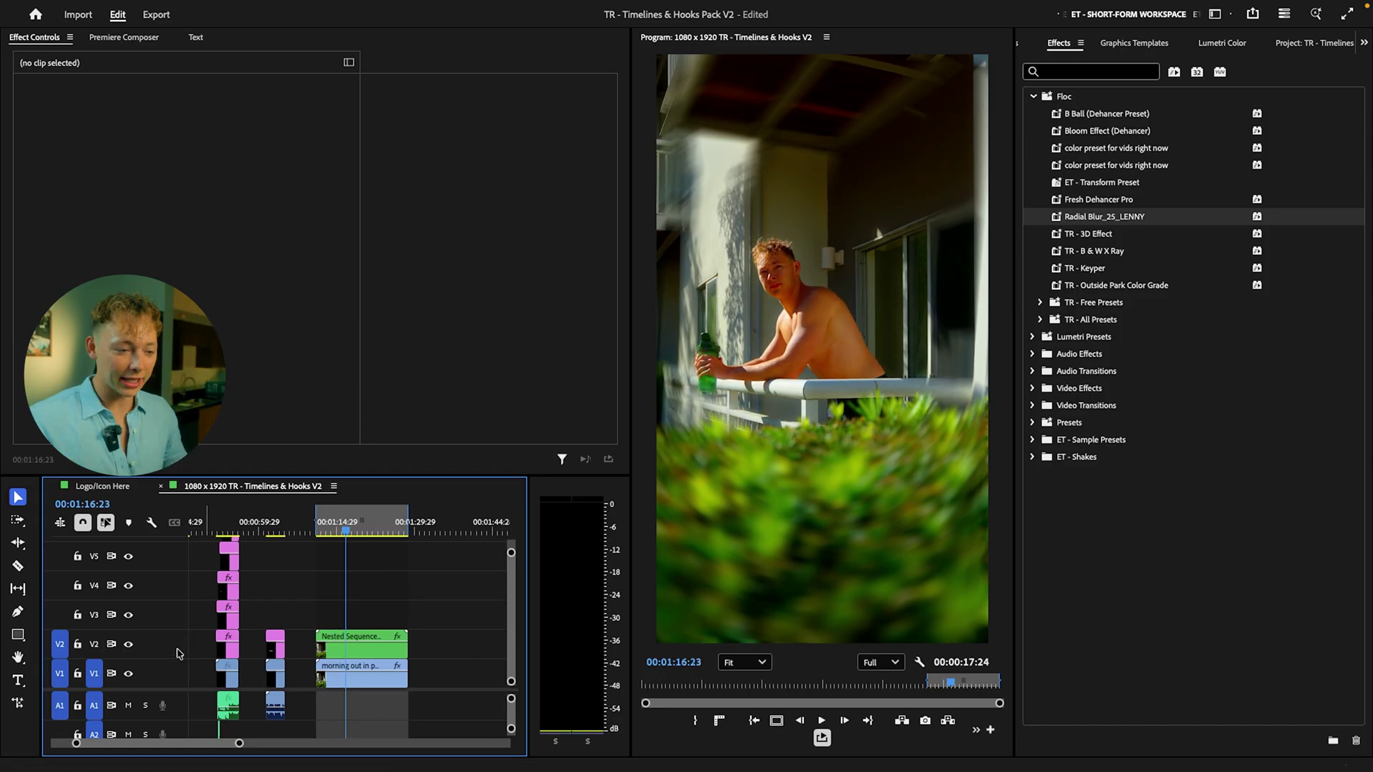
click(128, 646)
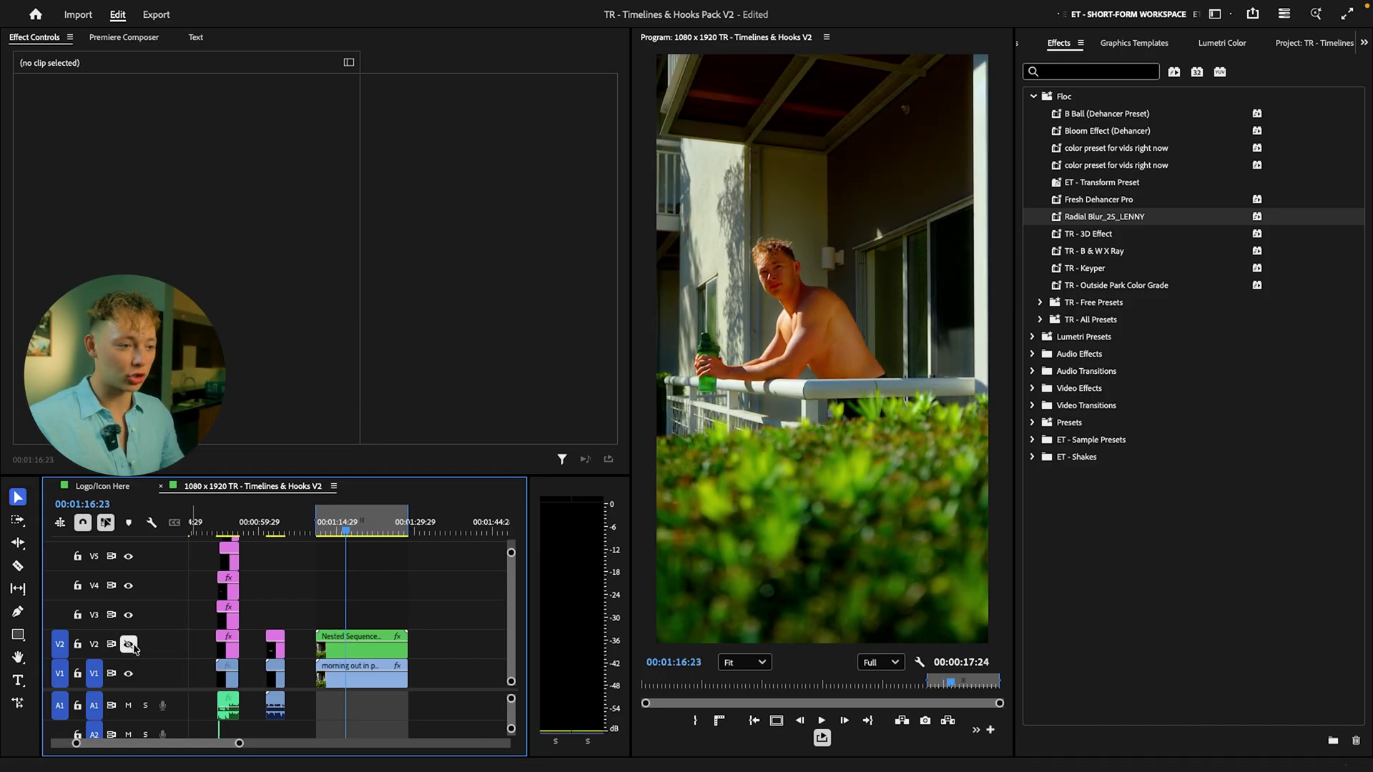
key(ctrl+z)
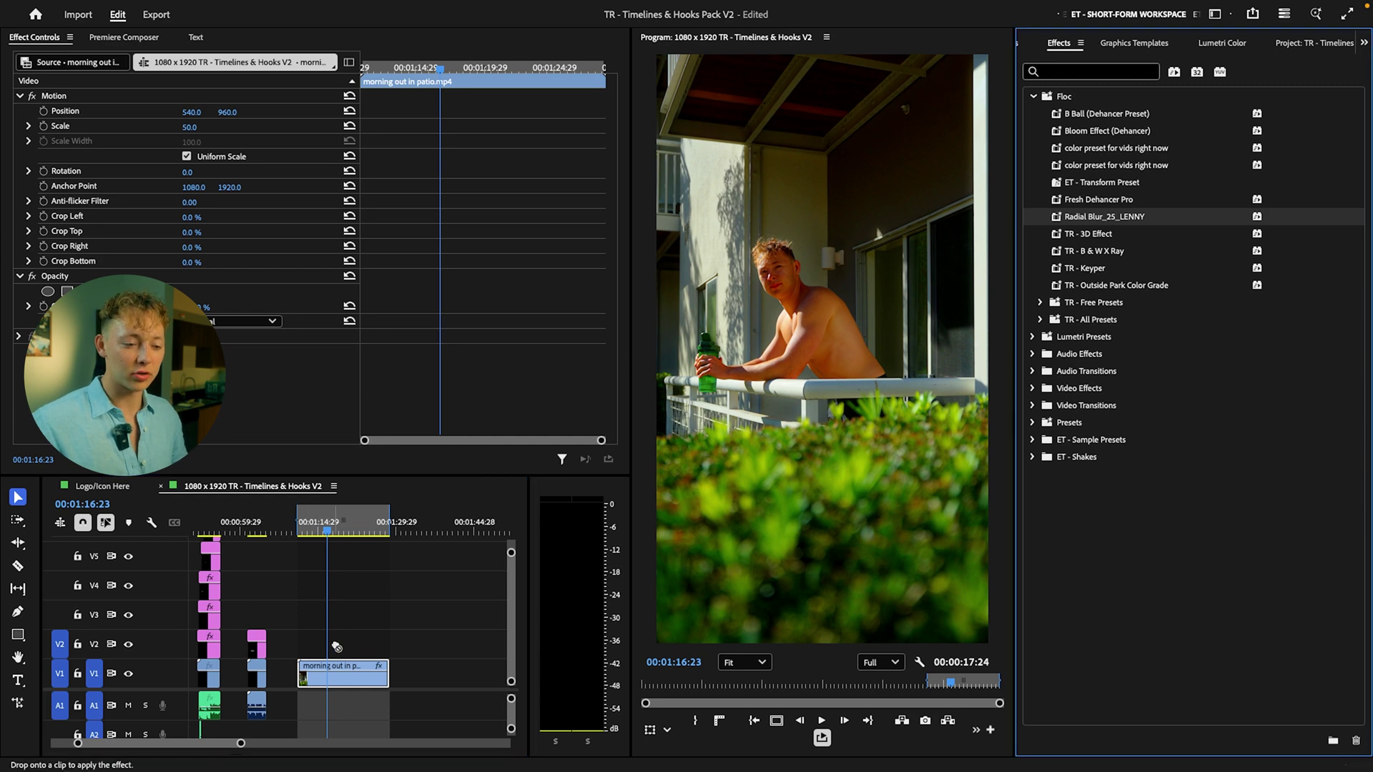
Step: Try the Radial Blur_25_LENNY preset on the V1 clip, then undo it and deselect
drag(337, 647, 341, 672)
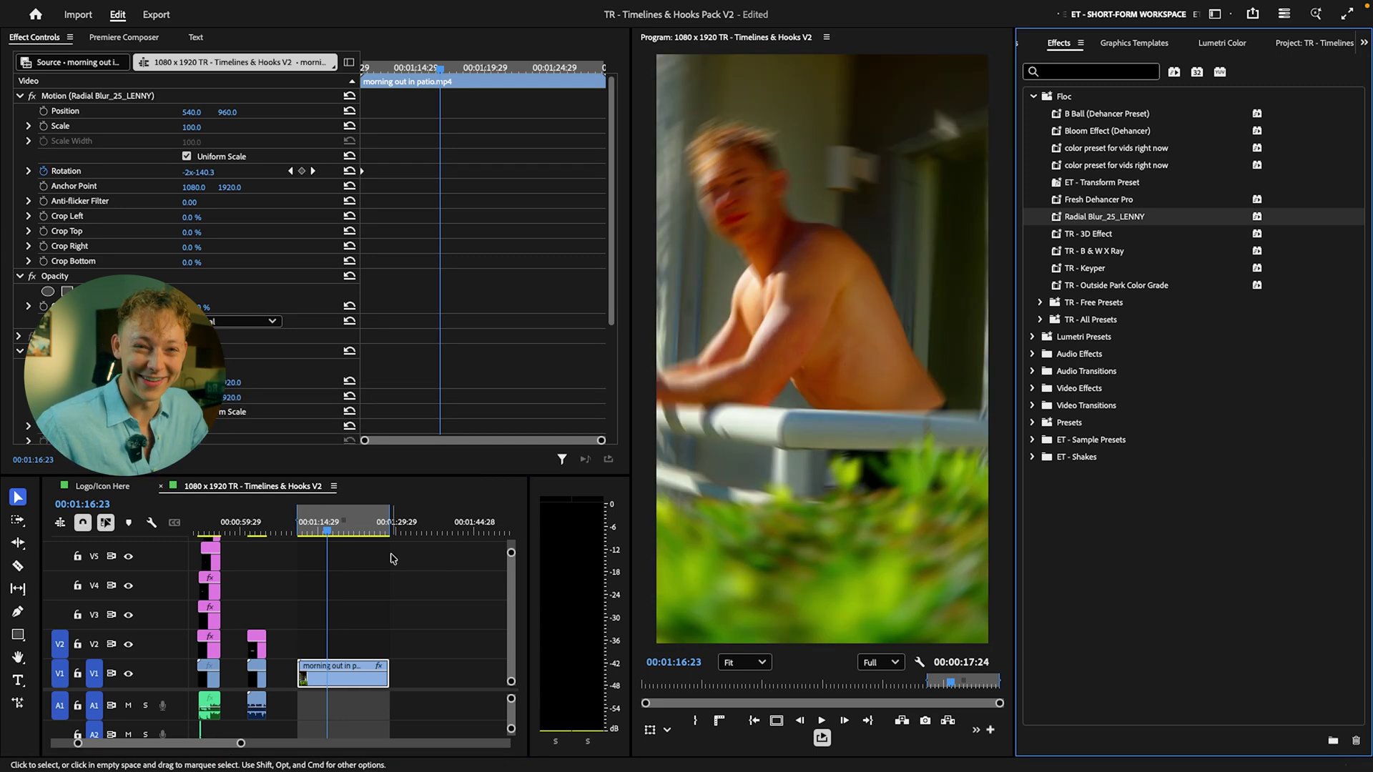
key(super+z)
click(372, 645)
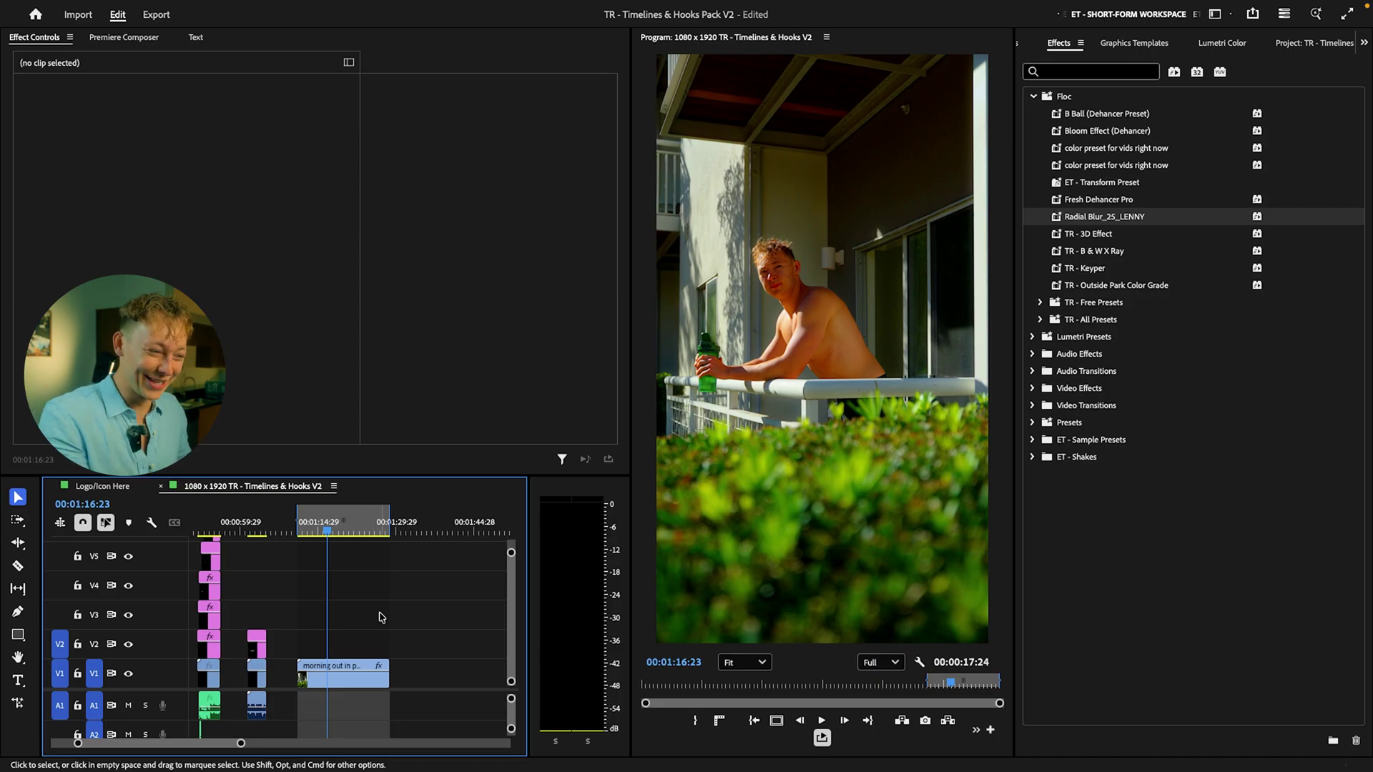
Step: Duplicate the morning out in patio clip onto V2 above the original
click(345, 680)
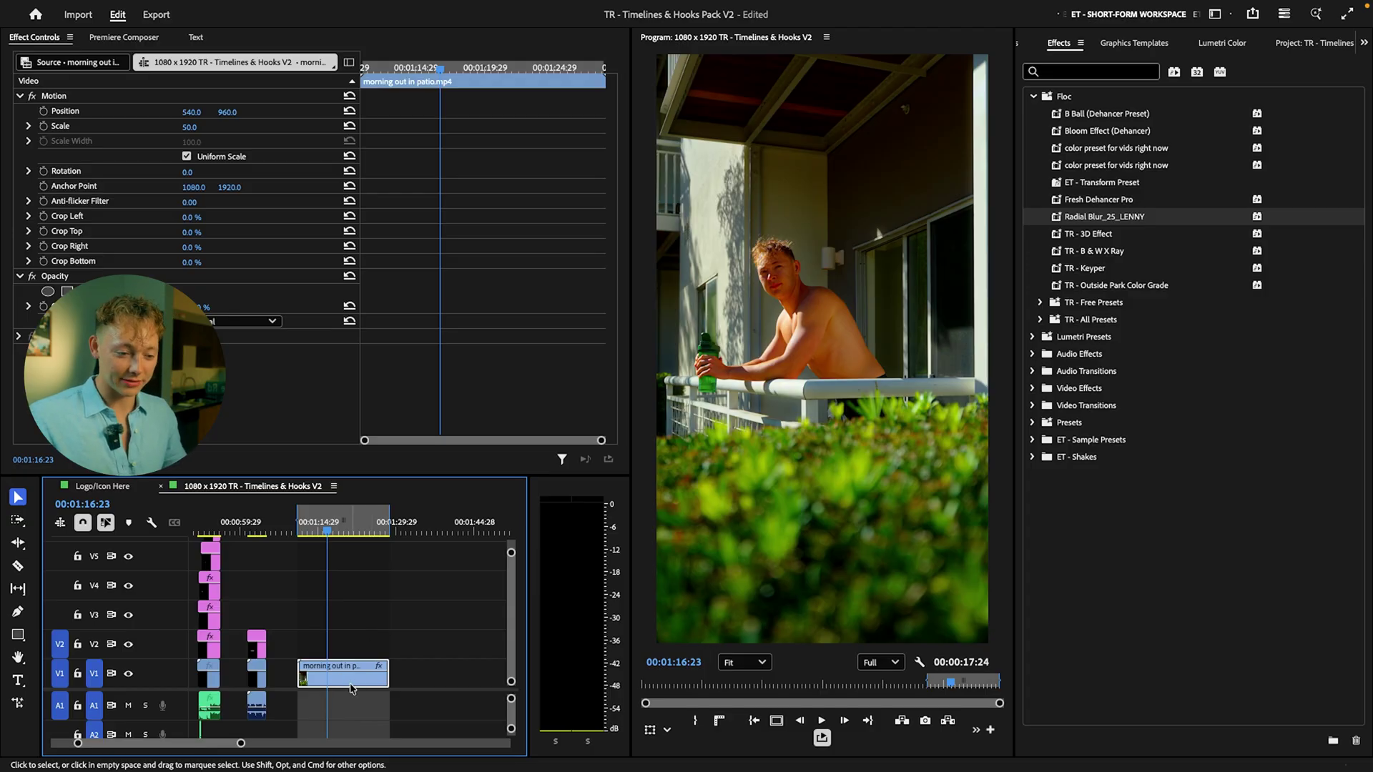
drag(344, 685, 345, 645)
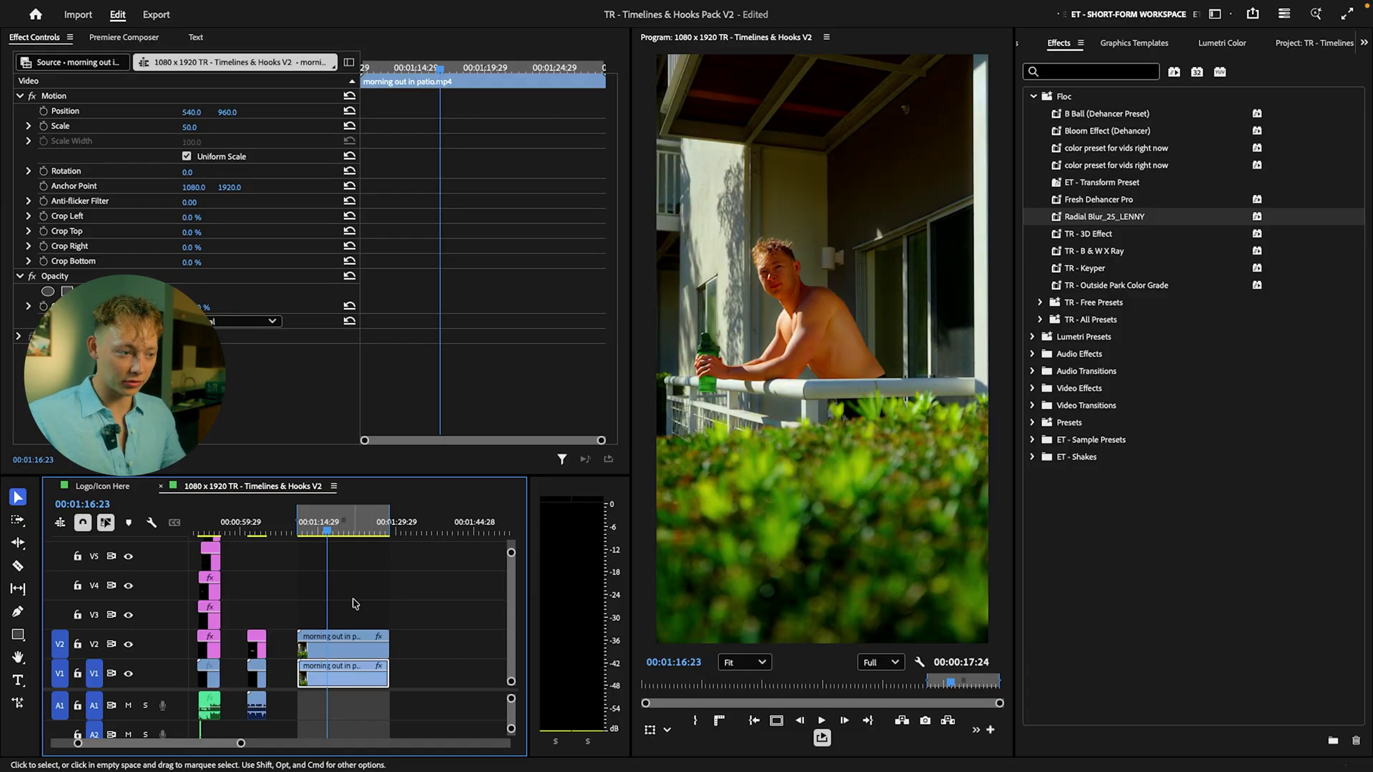
click(341, 649)
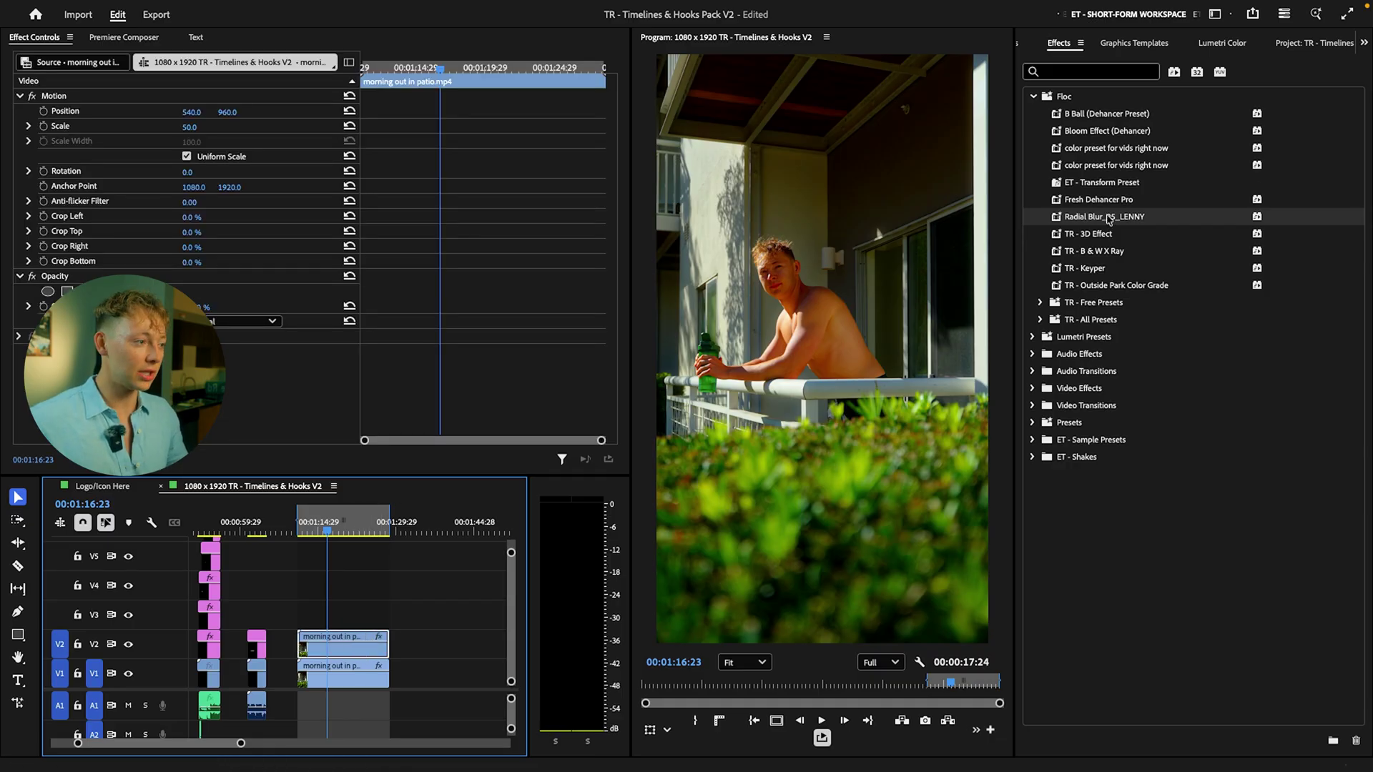
Step: Nest the V2 copy as Nested Sequence 05 and apply the Radial Blur_25_LENNY preset to it
right_click(350, 652)
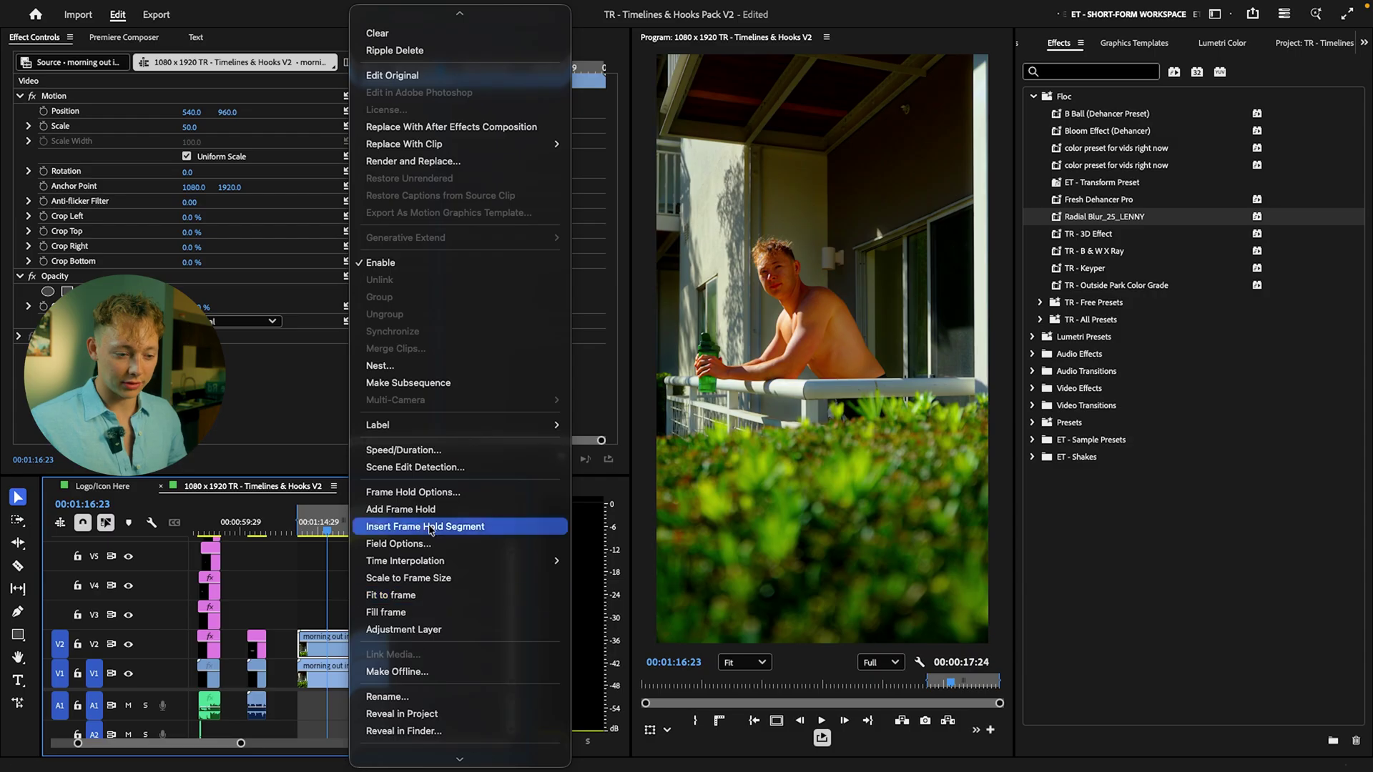
click(403, 367)
click(758, 422)
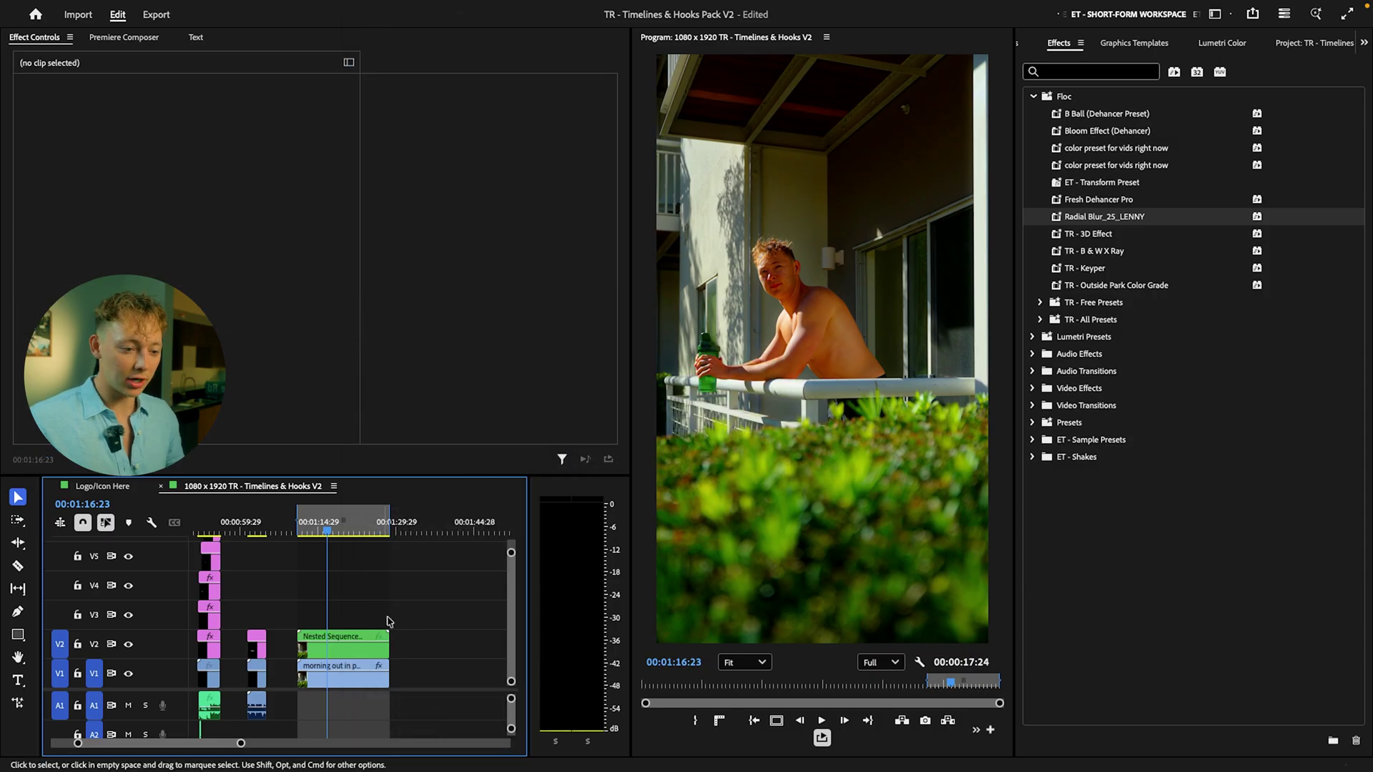
drag(1120, 220, 1127, 221)
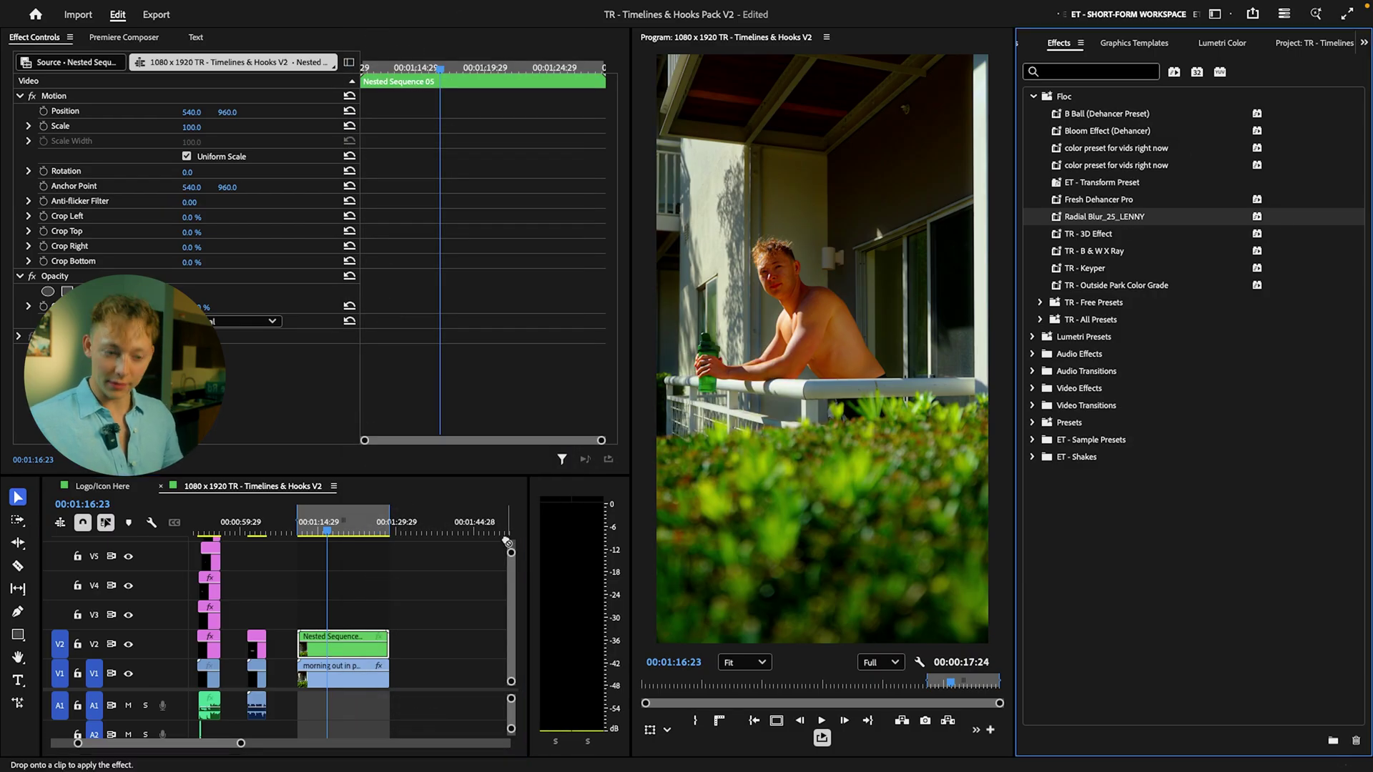
drag(348, 651, 351, 654)
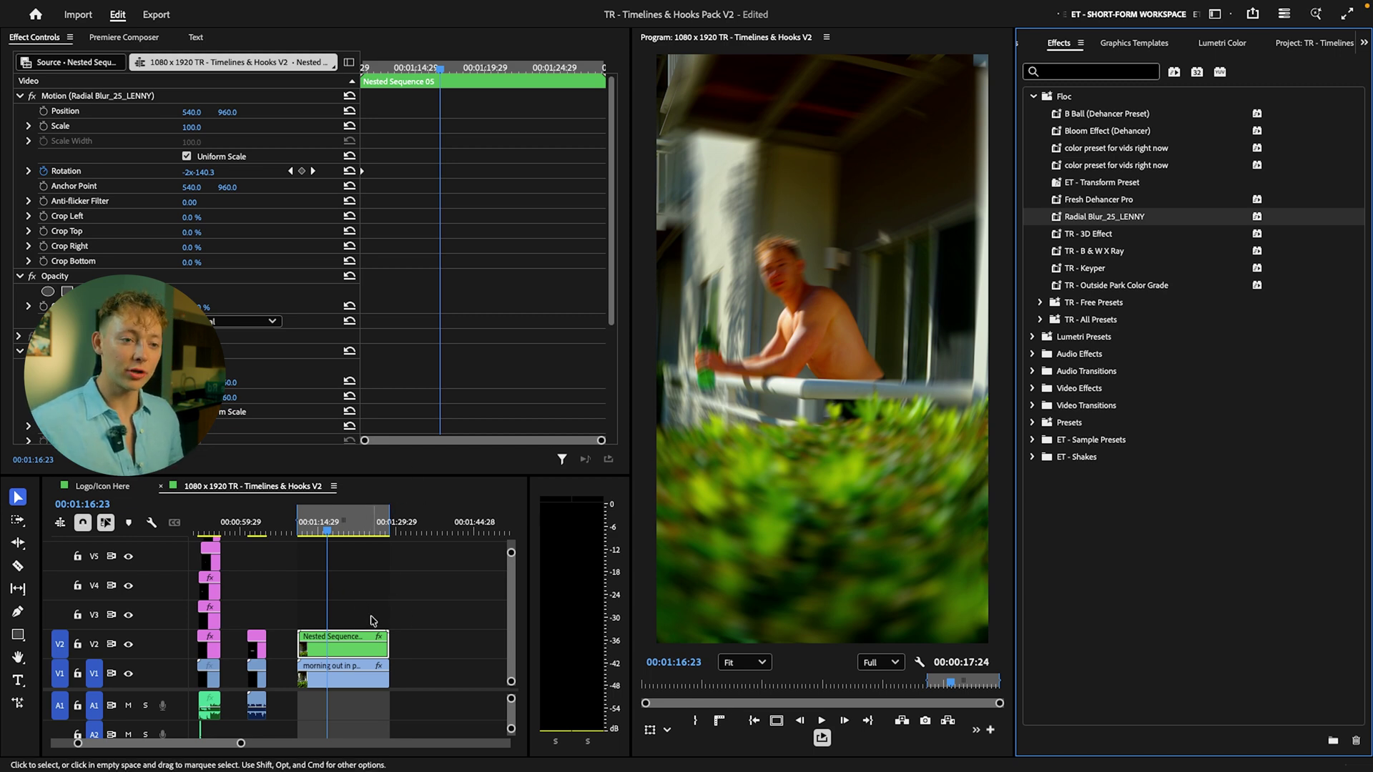
Step: Nest the blurred Nested Sequence 05 clip again, accepting the name Nested Sequence 06
right_click(351, 650)
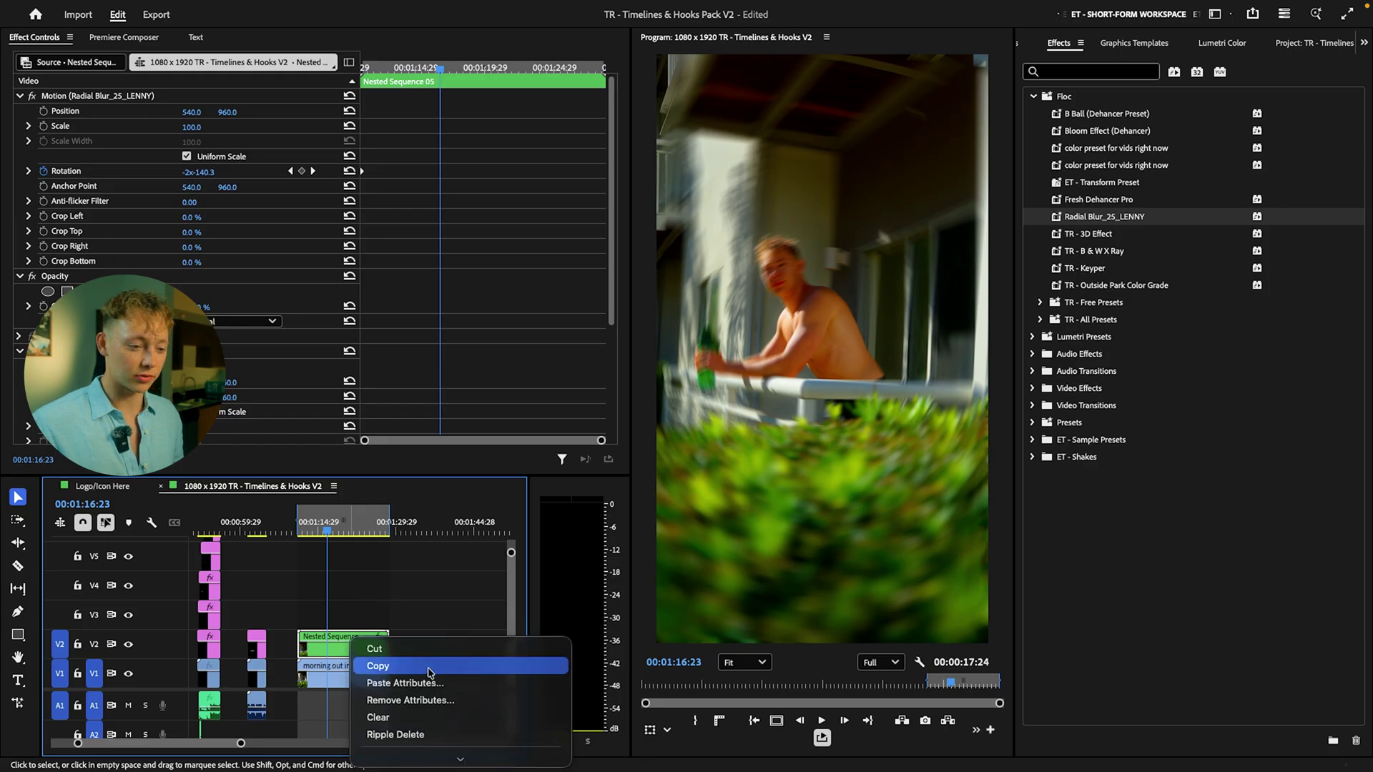
click(711, 434)
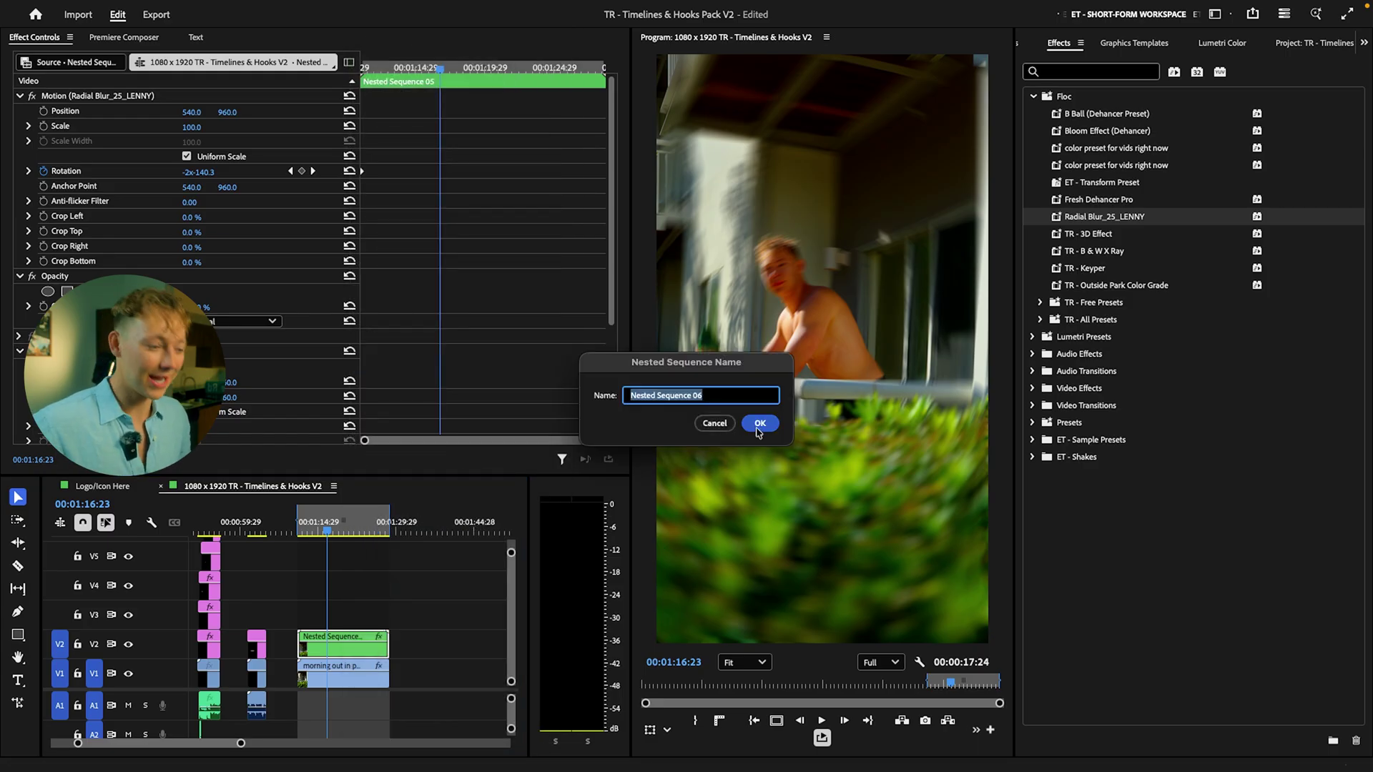
click(759, 429)
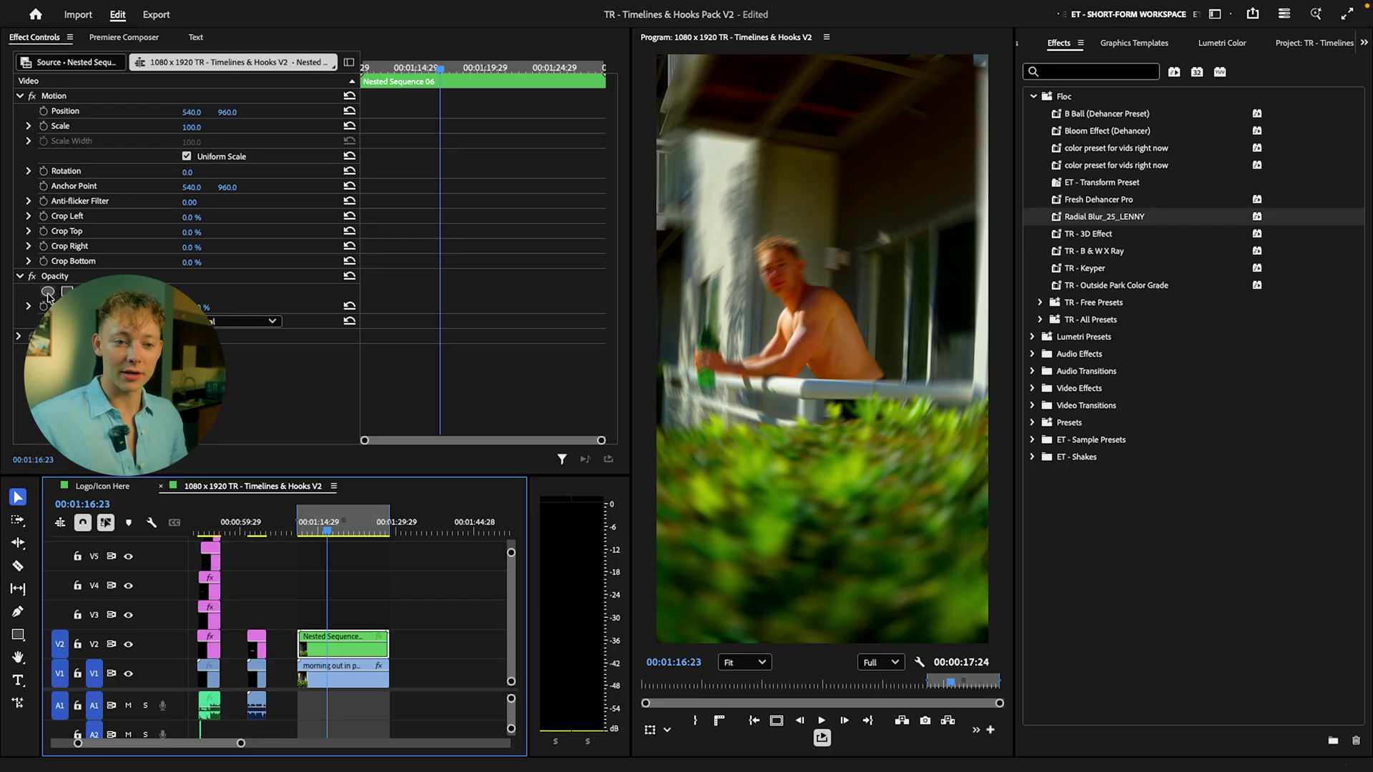
Step: Shape an inverted ellipse opacity mask into a circle around the man on the balcony
click(48, 292)
drag(812, 458, 976, 323)
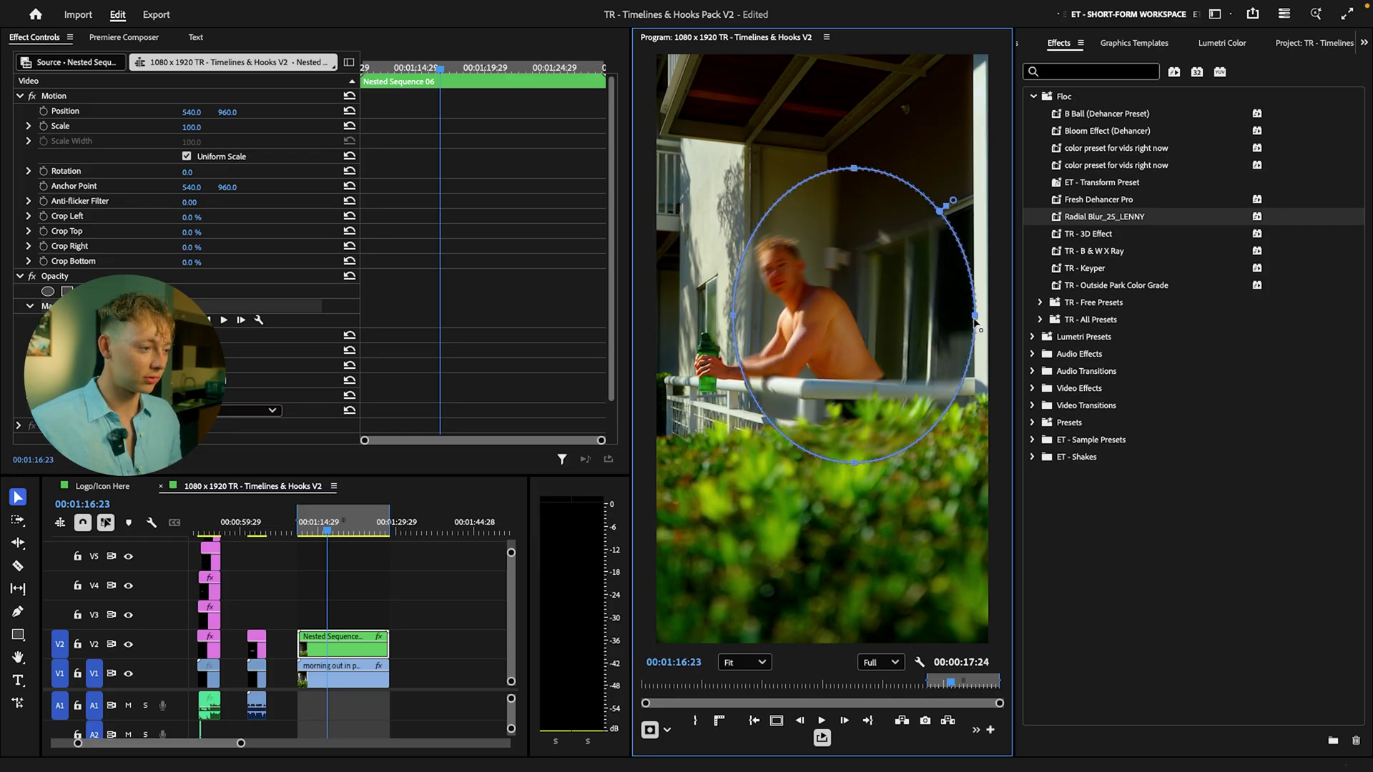
drag(697, 318, 675, 316)
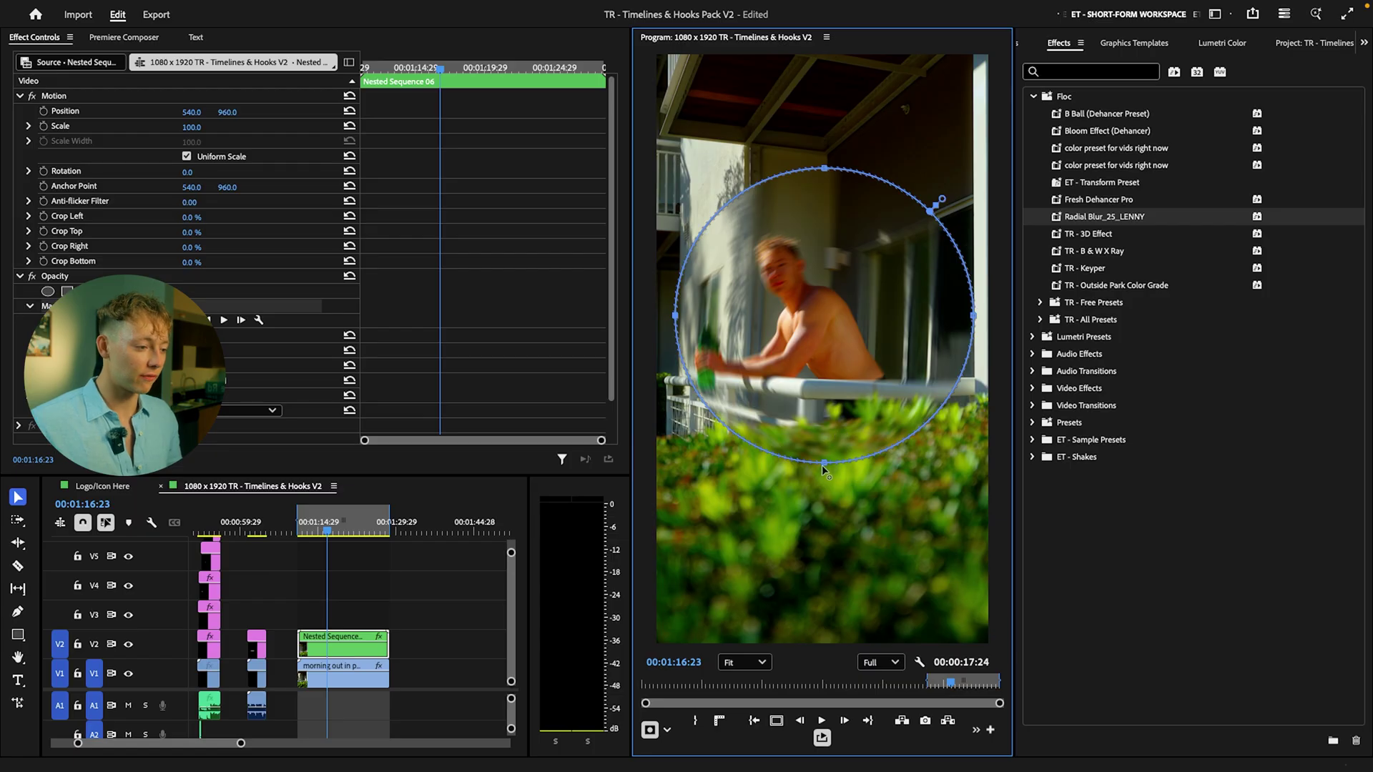
drag(822, 465, 844, 341)
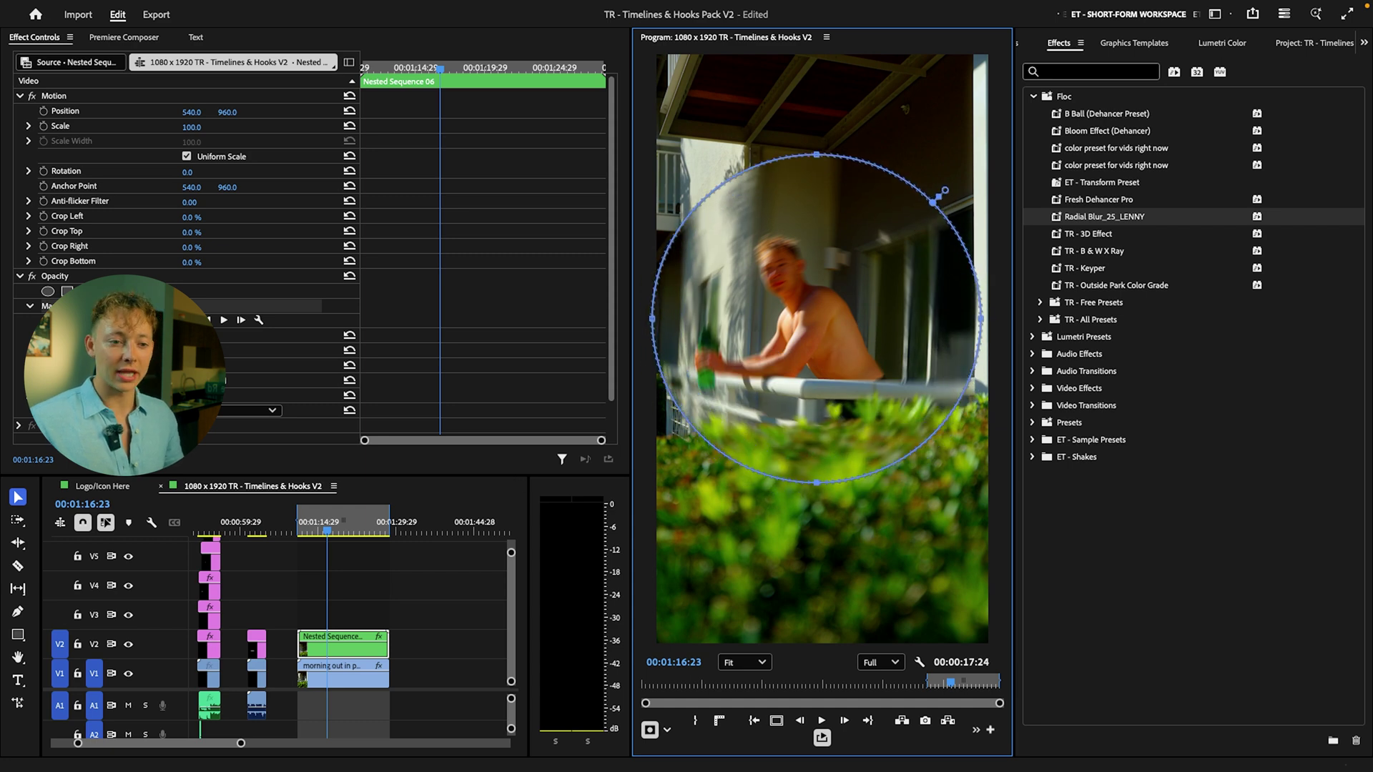
click(233, 397)
click(422, 608)
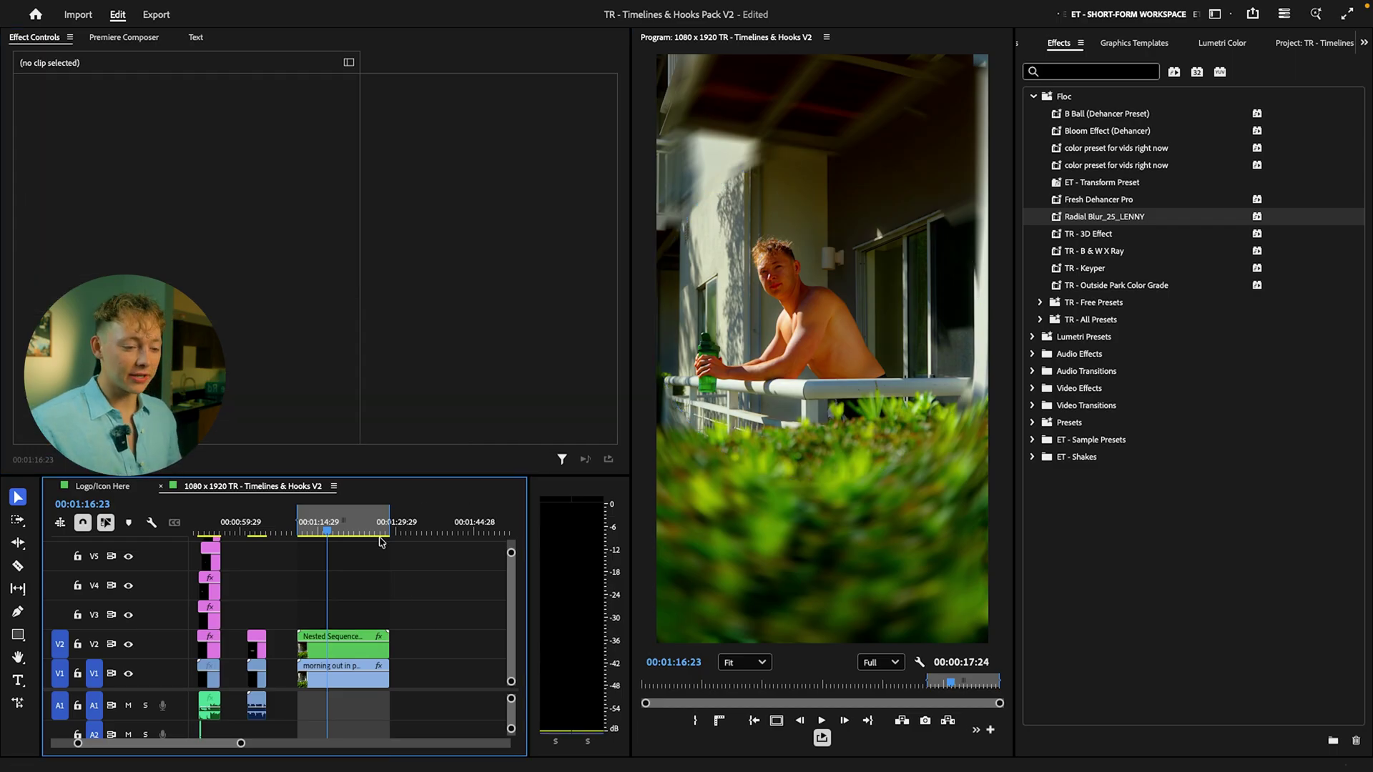
Step: Widen the mask feather, hide the outline, and play back from about 00:01:12
click(369, 652)
scroll(186, 215, down, 1)
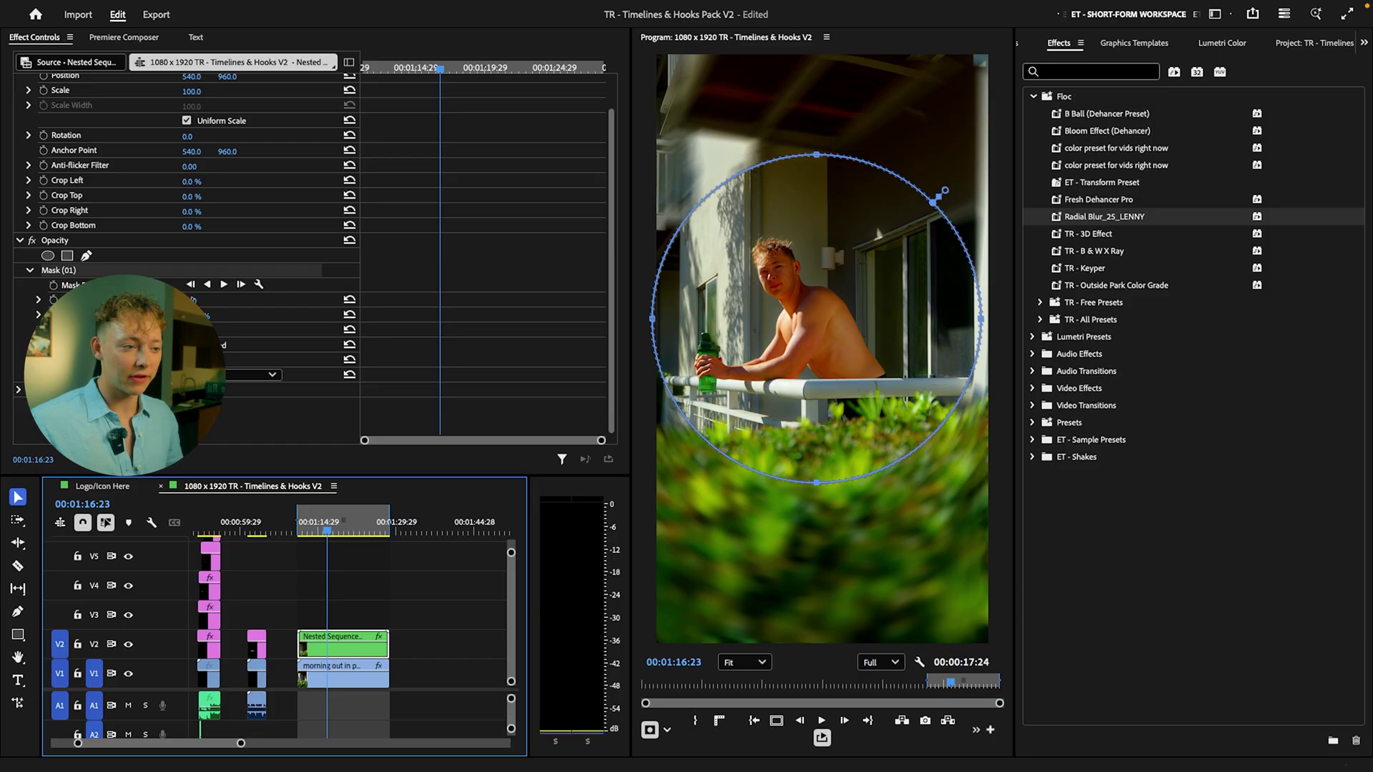
drag(195, 299, 221, 300)
click(252, 317)
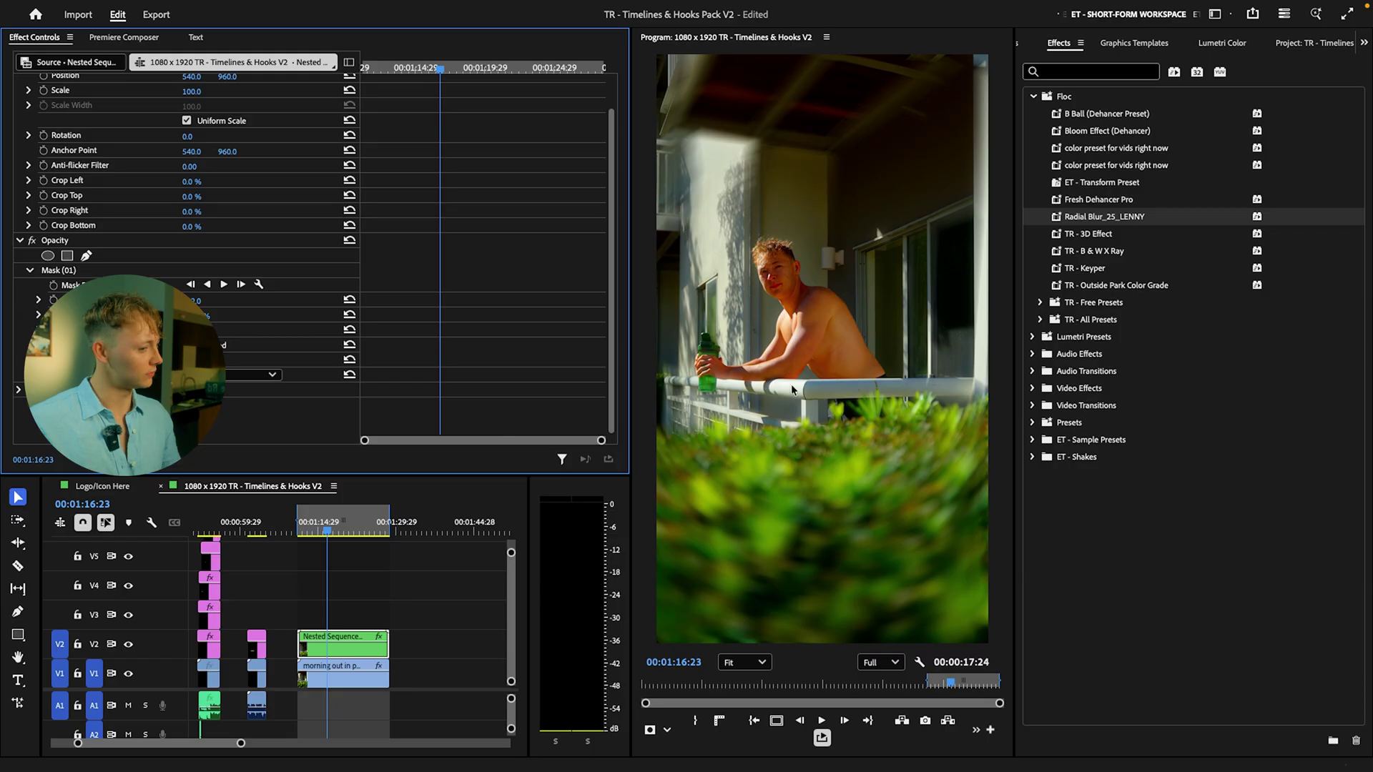
drag(318, 538, 302, 538)
key(space)
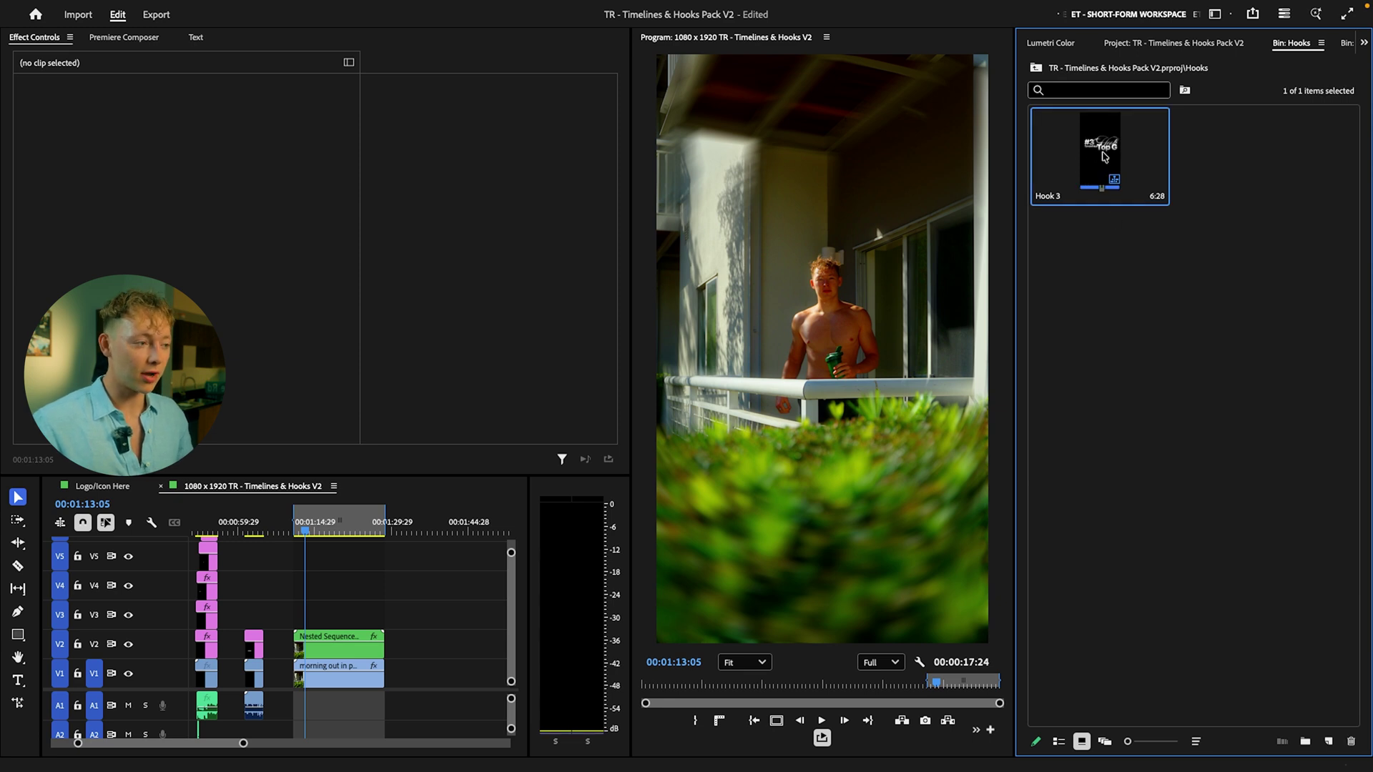
Step: Place Hook 3 on tracks V3–V5 above the balcony clip and preview it
drag(1105, 156, 315, 619)
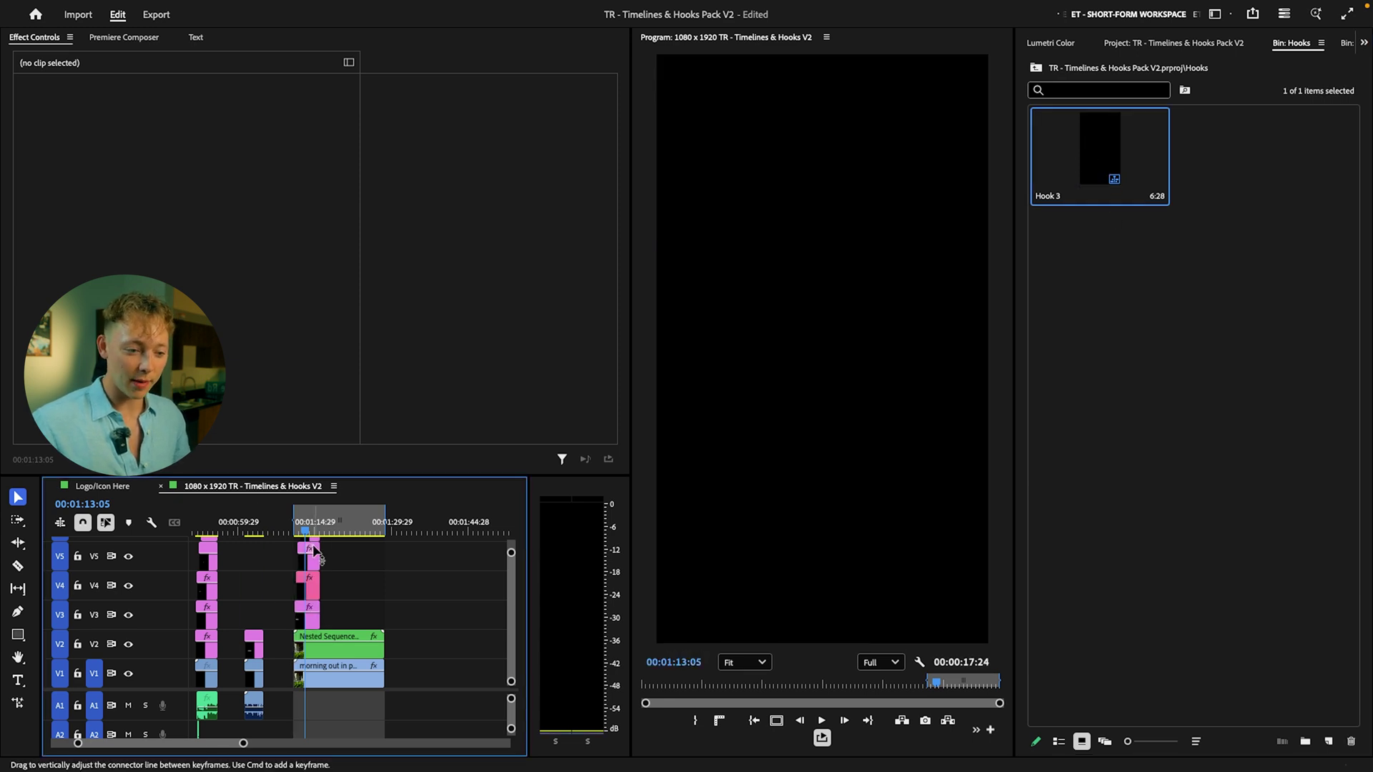
drag(305, 529, 300, 530)
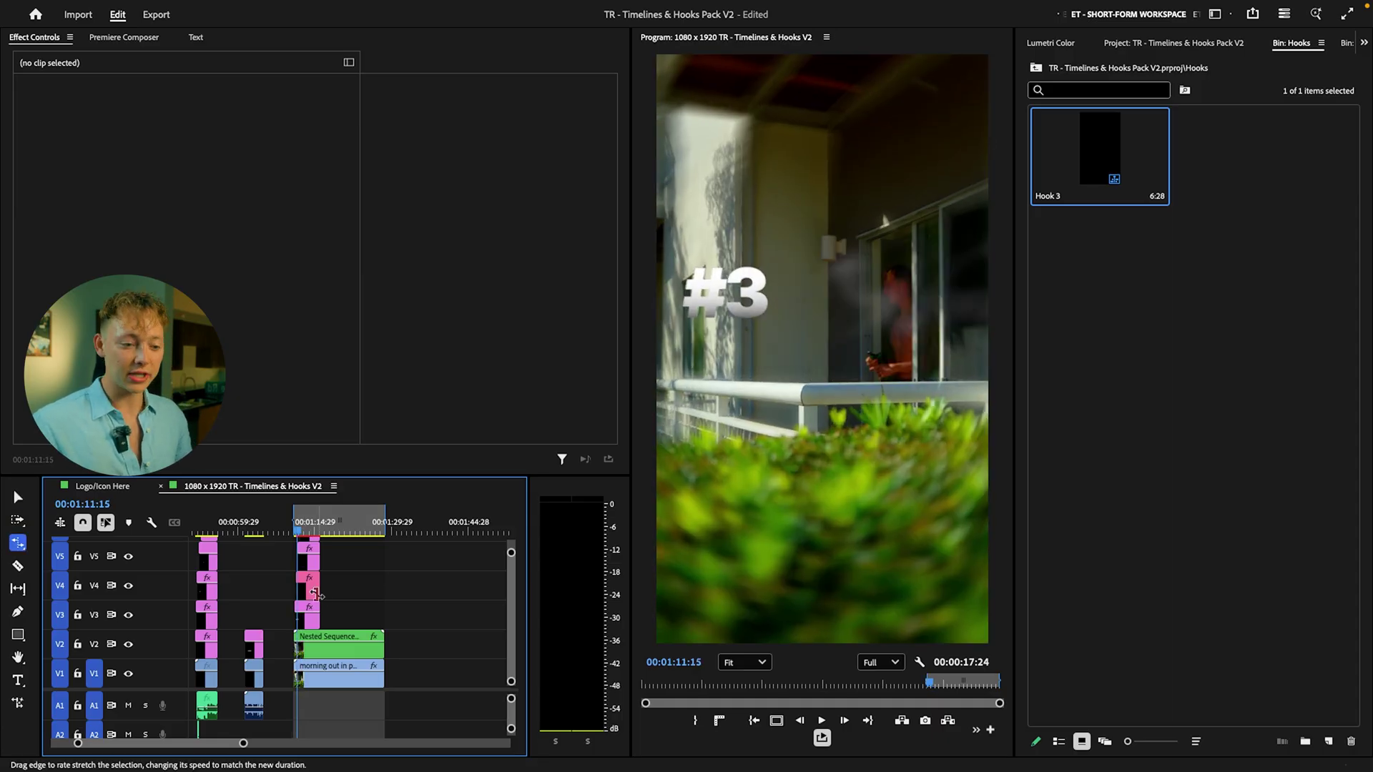
scroll(316, 593, up, 3)
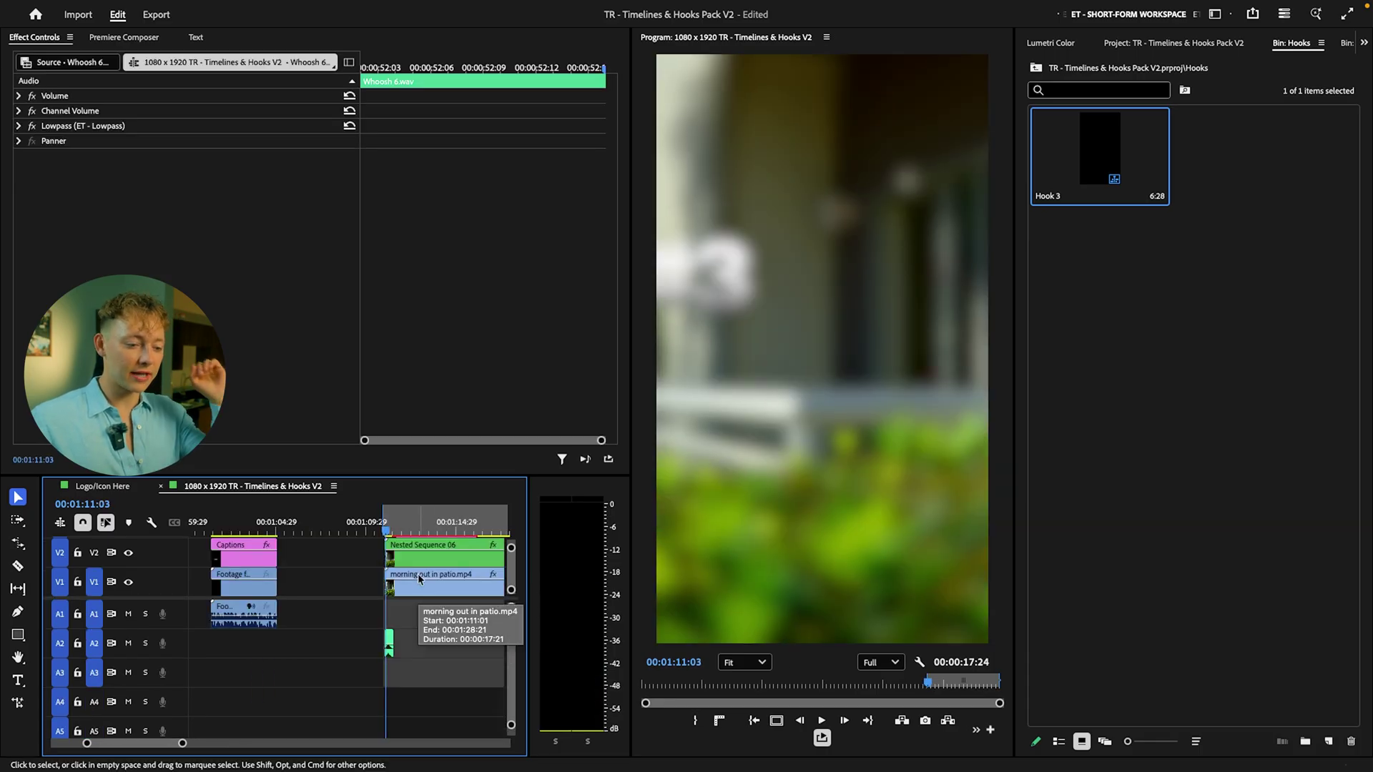
key(space)
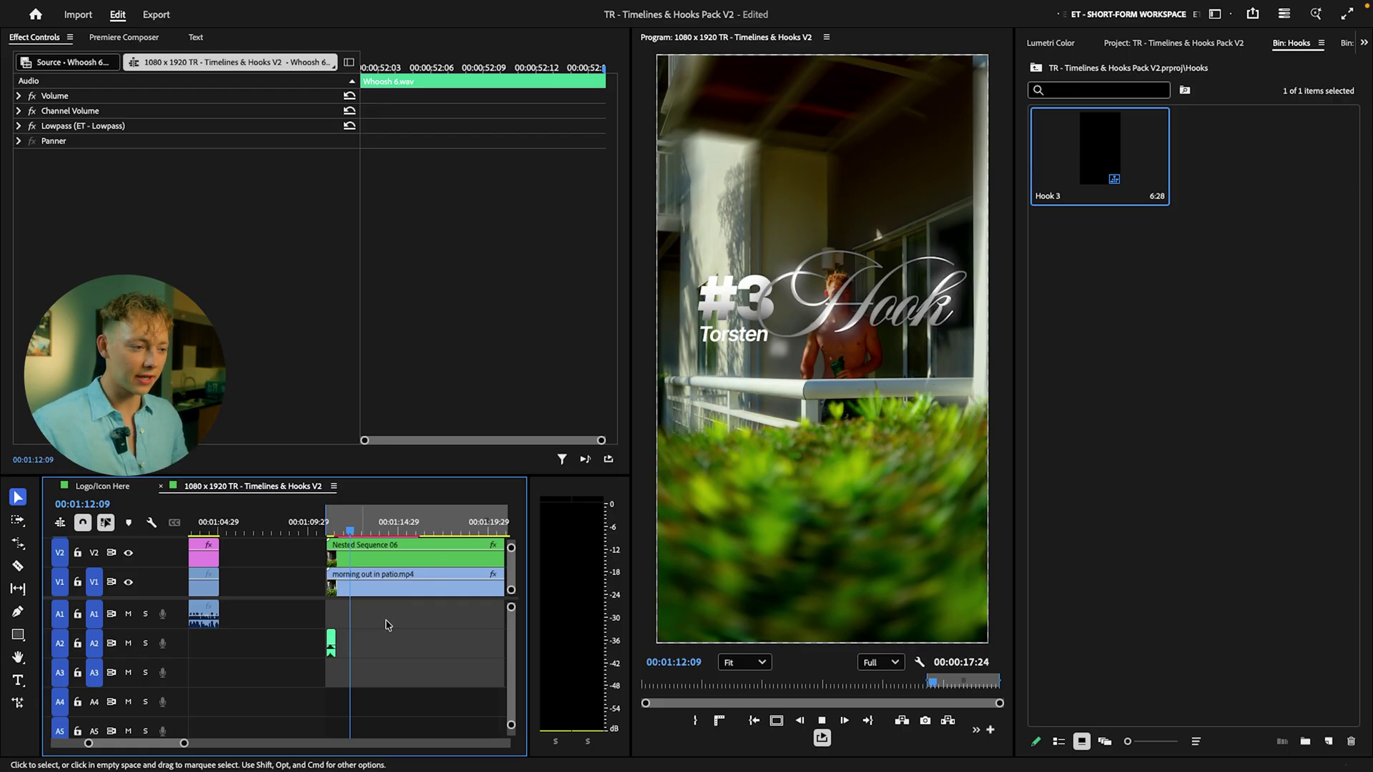
key(space)
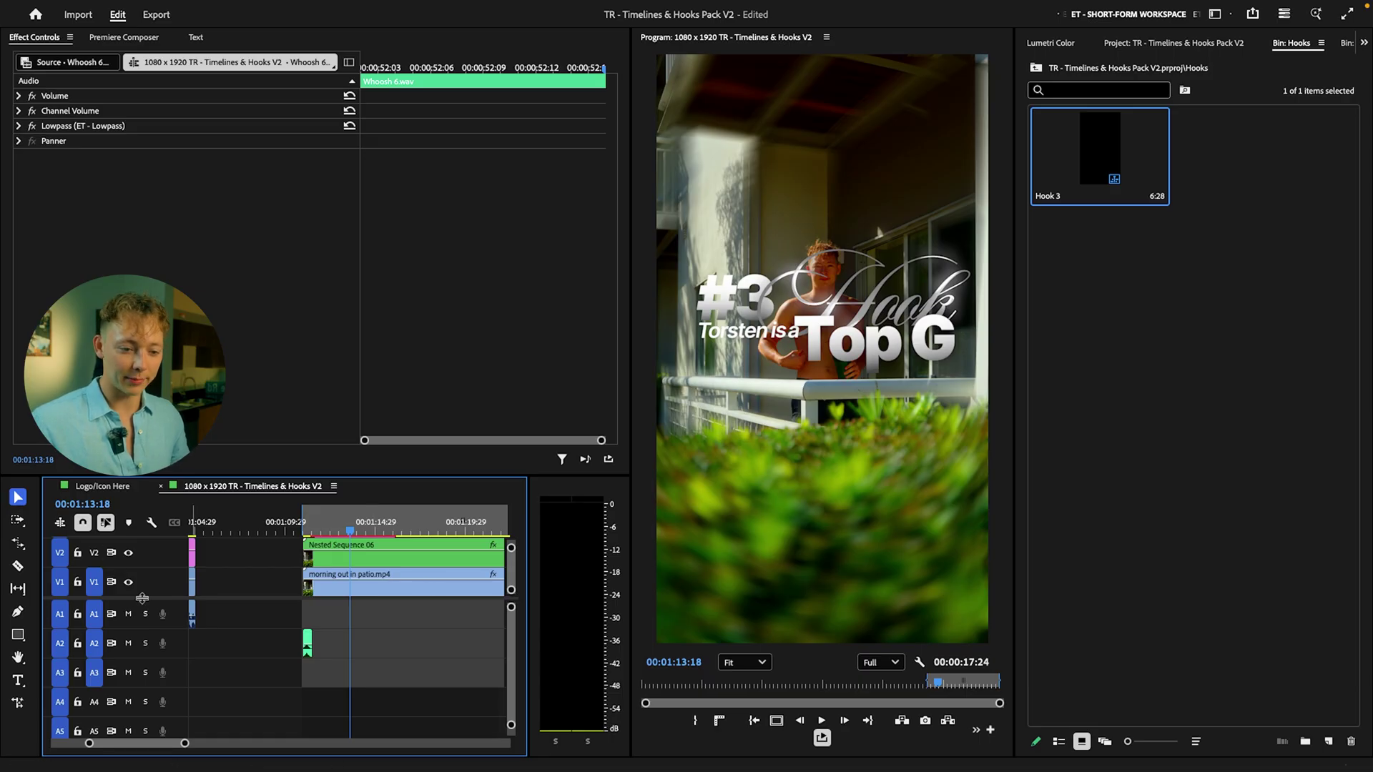
Step: Enlarge the timeline's video track area to show more tracks
drag(149, 675, 149, 679)
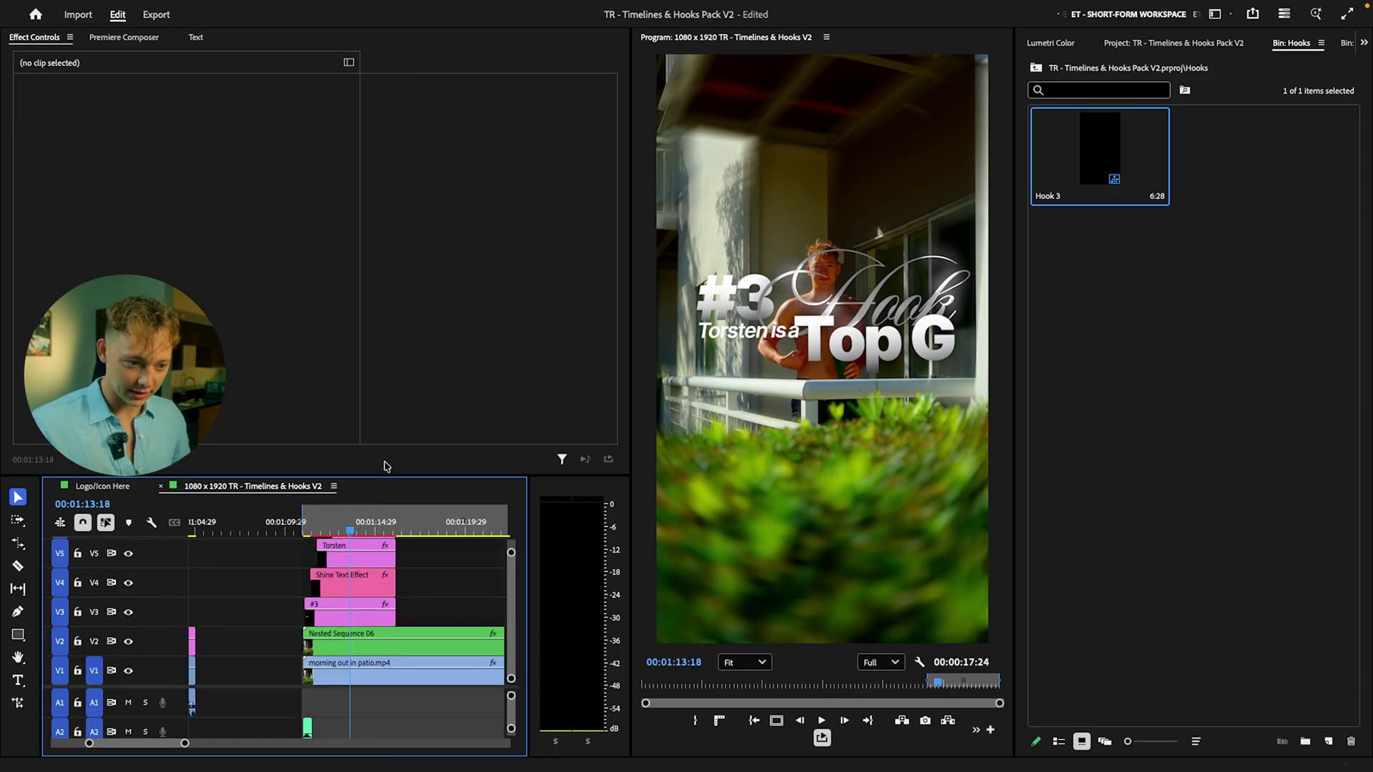
drag(385, 473, 385, 161)
scroll(348, 438, up, 3)
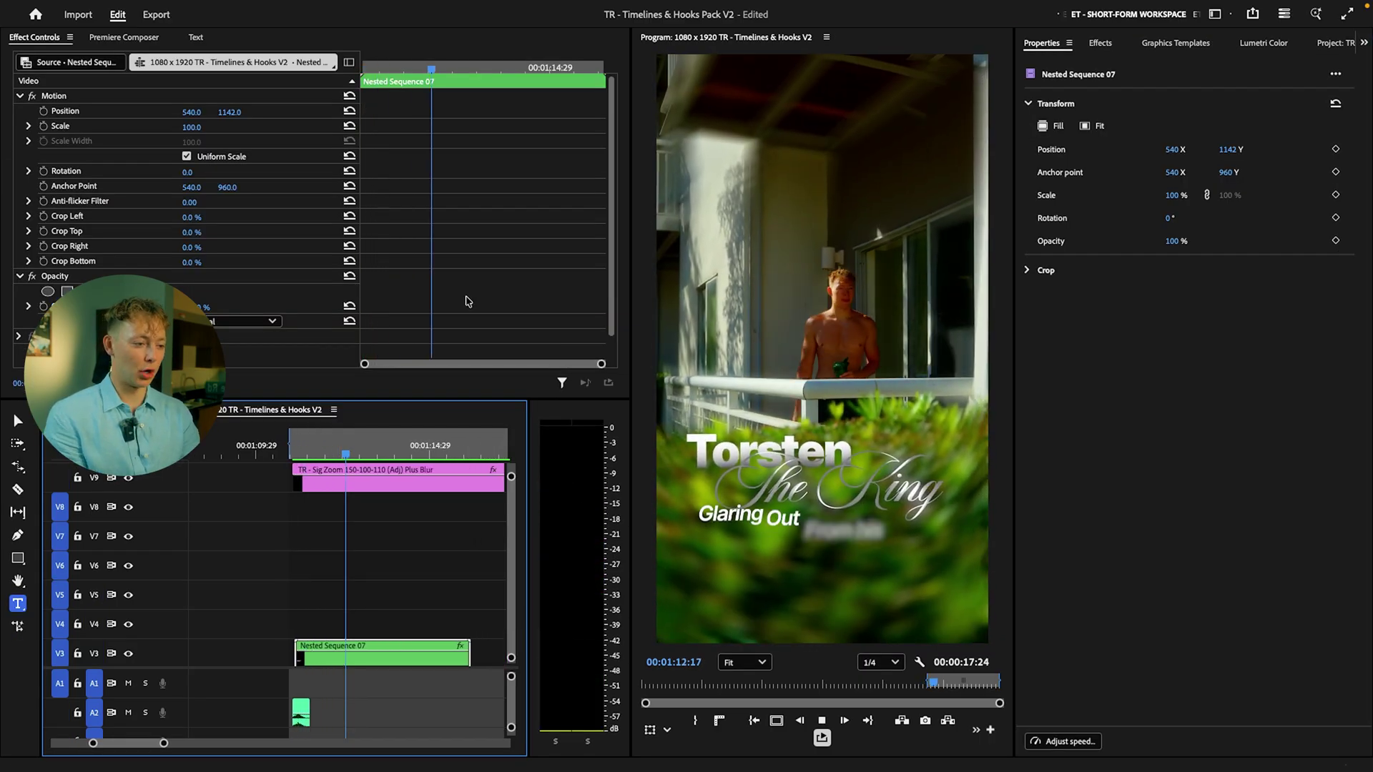
click(253, 451)
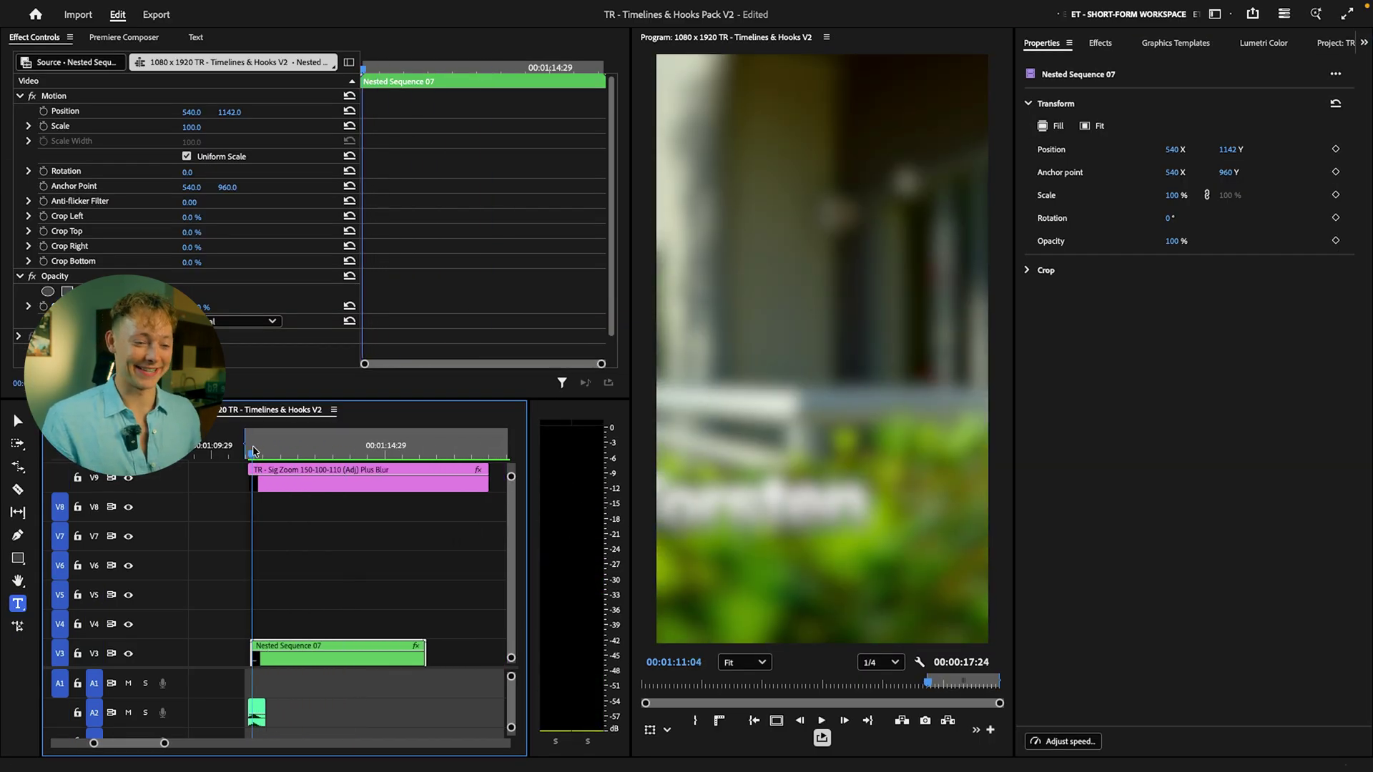
key(space)
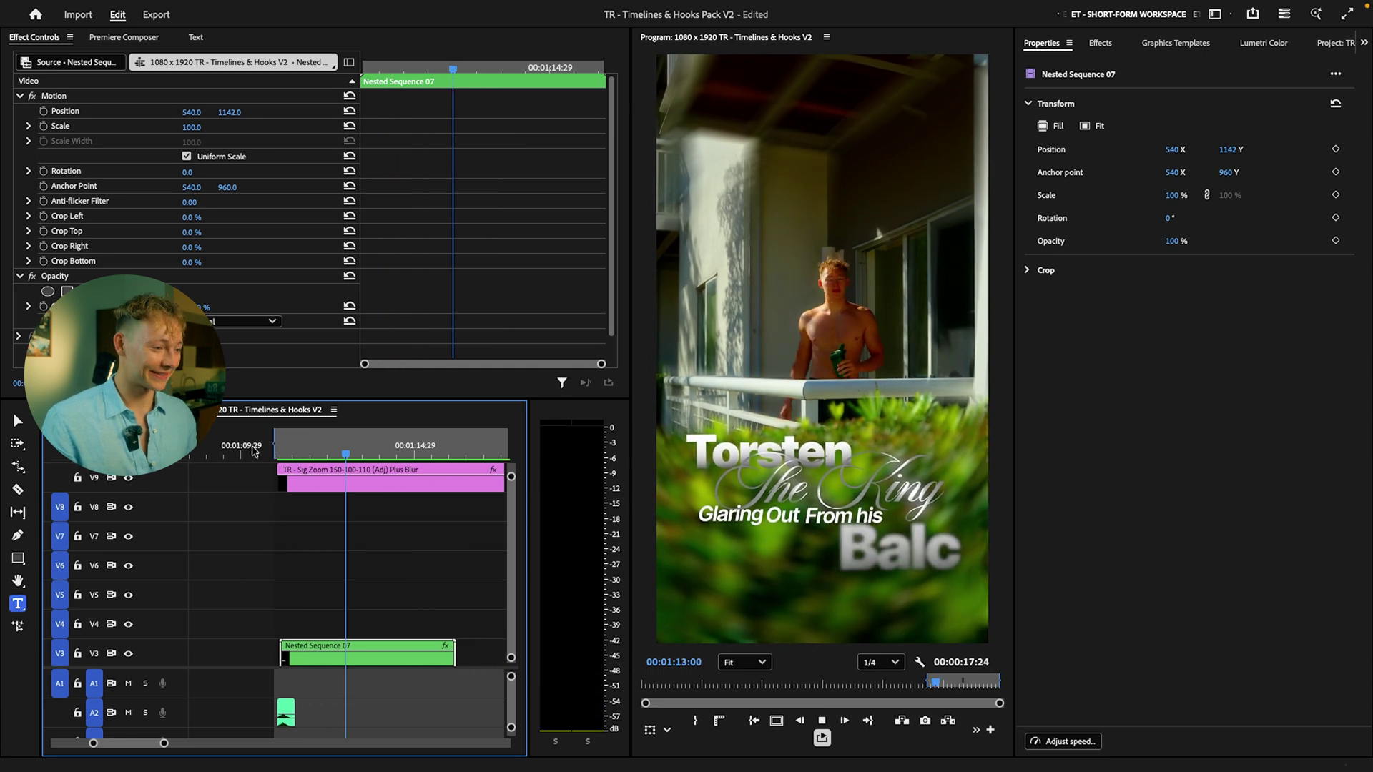
key(space)
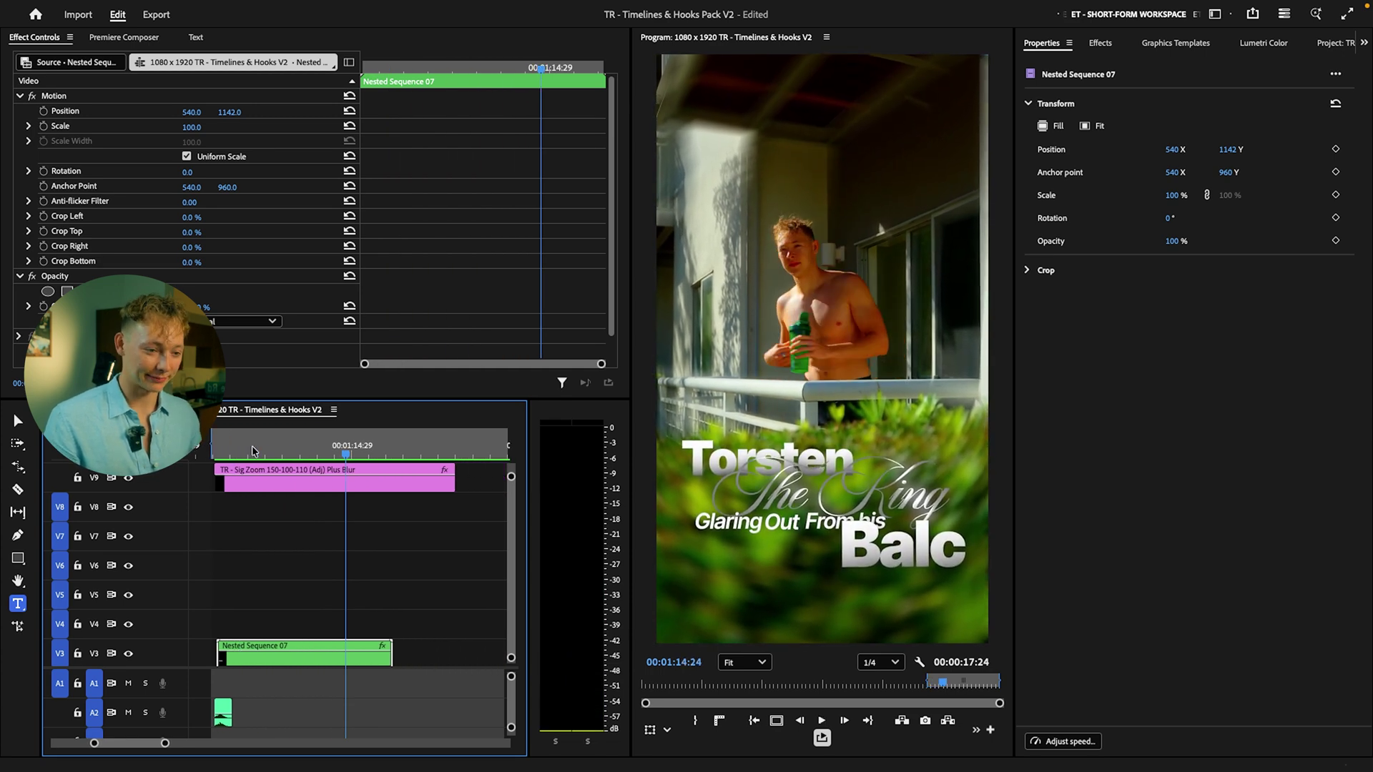